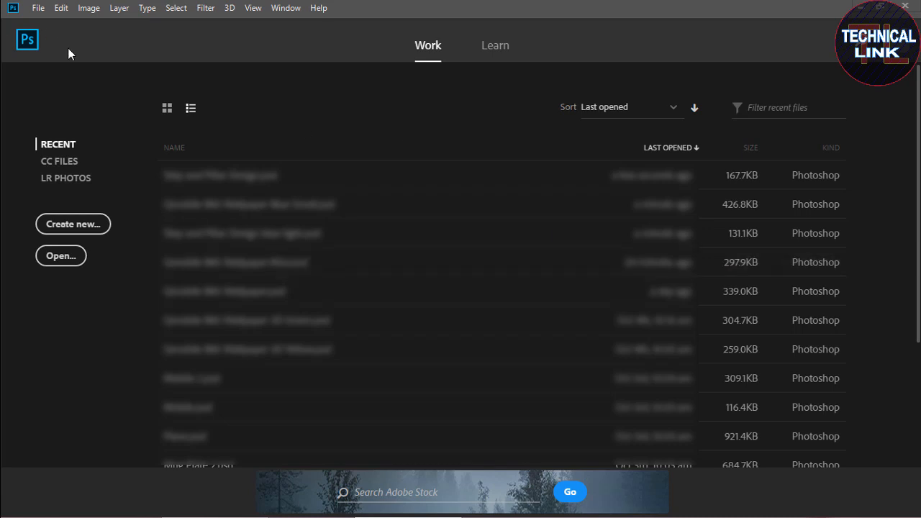
Create a new 800 x 600 pixel document at 72 pixels/inch in RGB Color with a white background.
{"action": "left_click", "coordinate": [39, 10]}
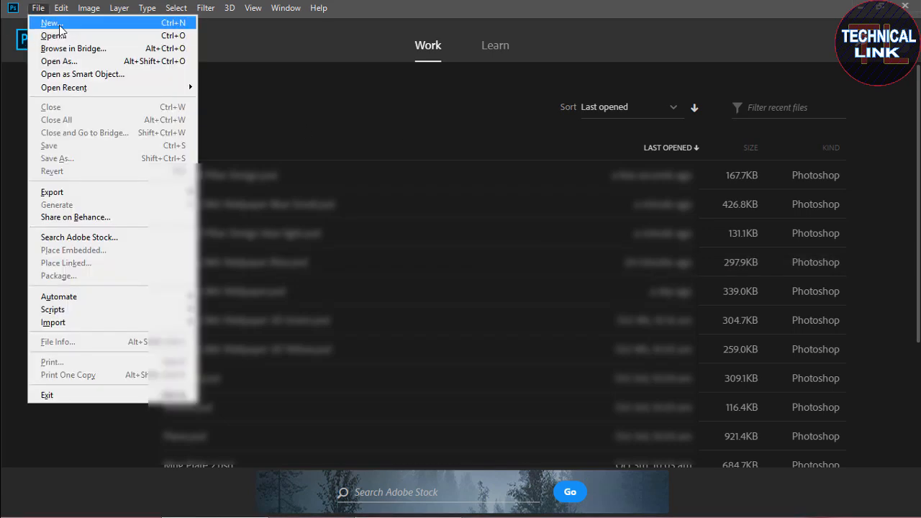
{"action": "left_click", "coordinate": [60, 27]}
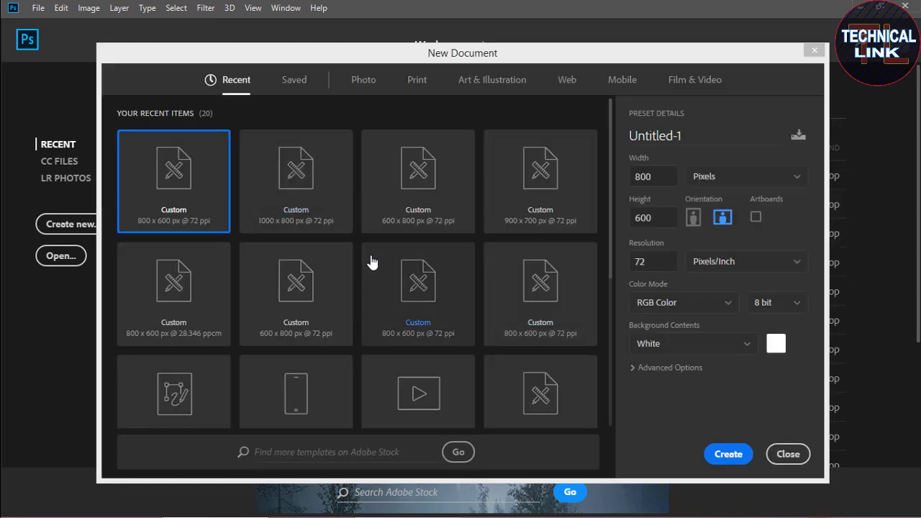
{"action": "double_click", "coordinate": [662, 178]}
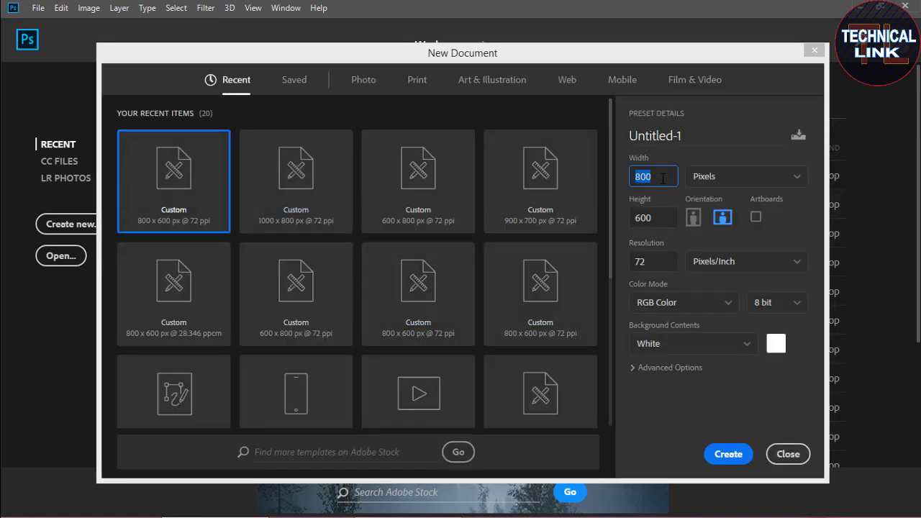
{"action": "double_click", "coordinate": [666, 221]}
{"action": "left_click", "coordinate": [718, 456]}
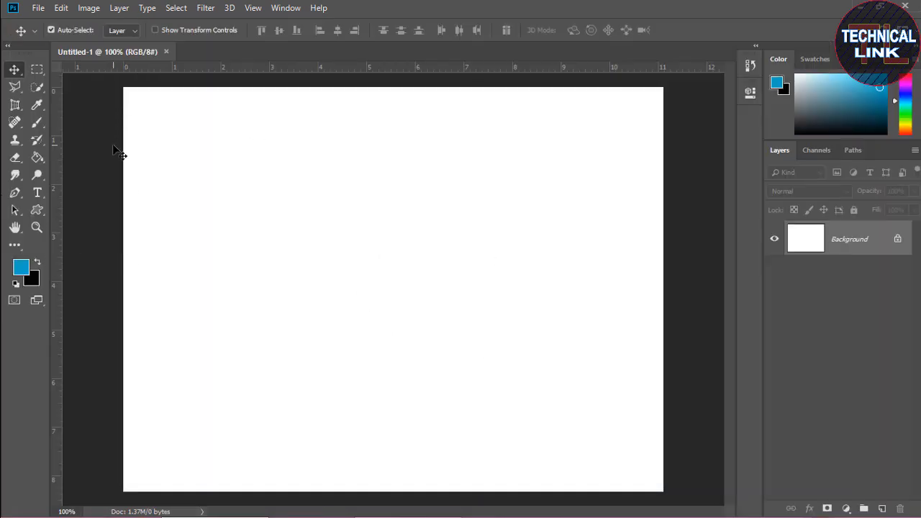
Make a square marquee selection about 1.014 in wide and high, starting at the canvas's upper-left corner.
{"action": "key", "text": "ctrl"}
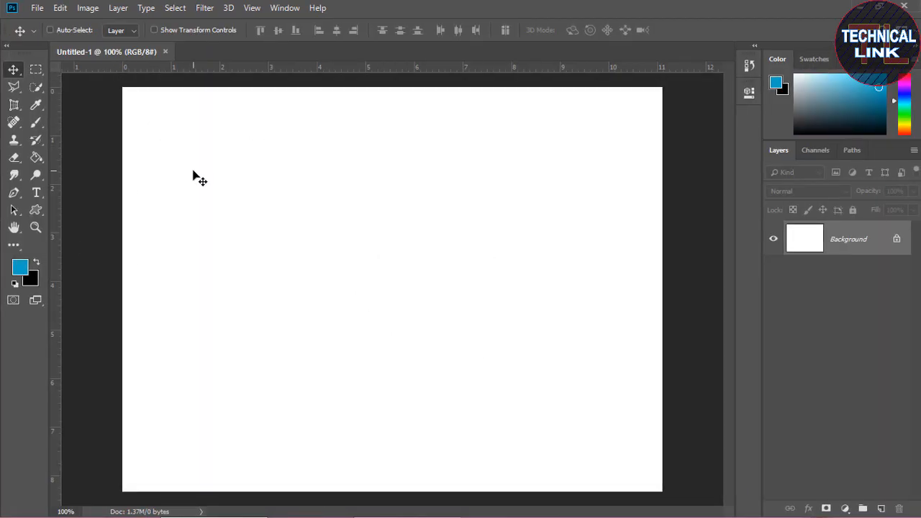
{"action": "key", "text": "ctrl+plus"}
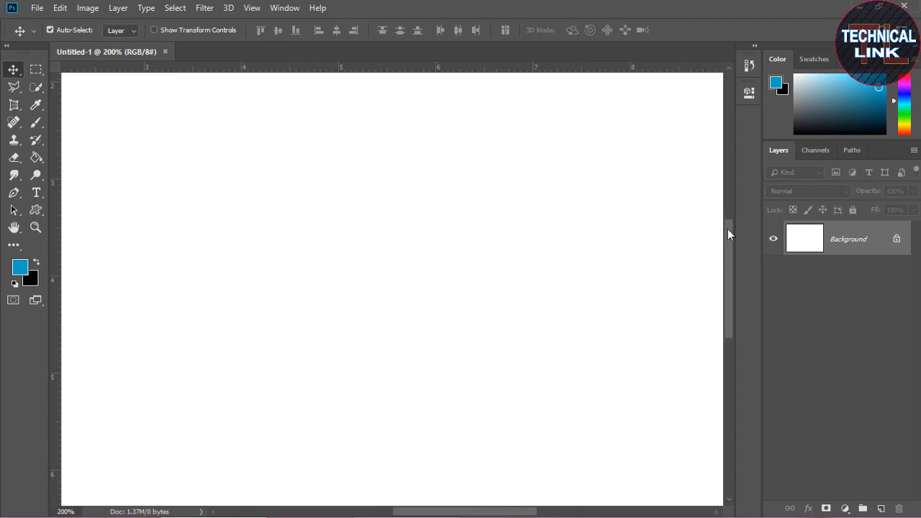
{"action": "left_click_drag", "start_coordinate": [727, 229], "coordinate": [727, 185]}
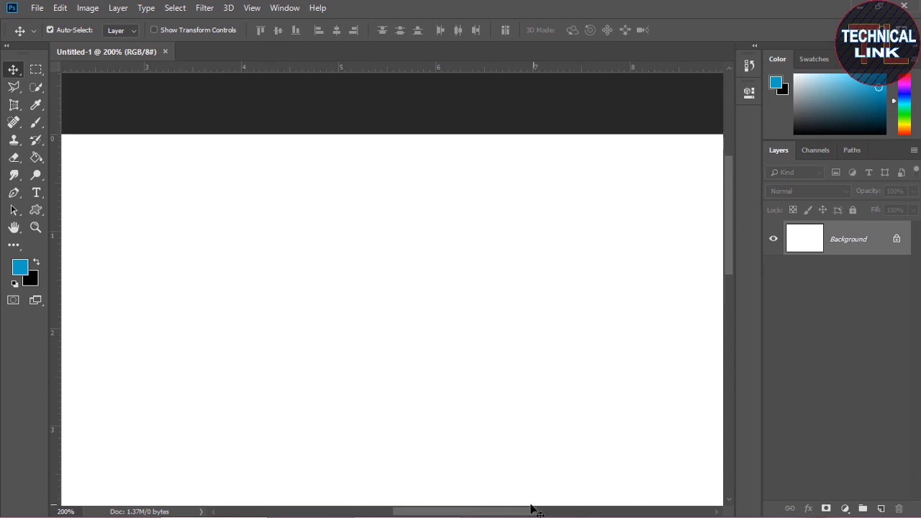
{"action": "left_click_drag", "start_coordinate": [513, 515], "coordinate": [448, 512]}
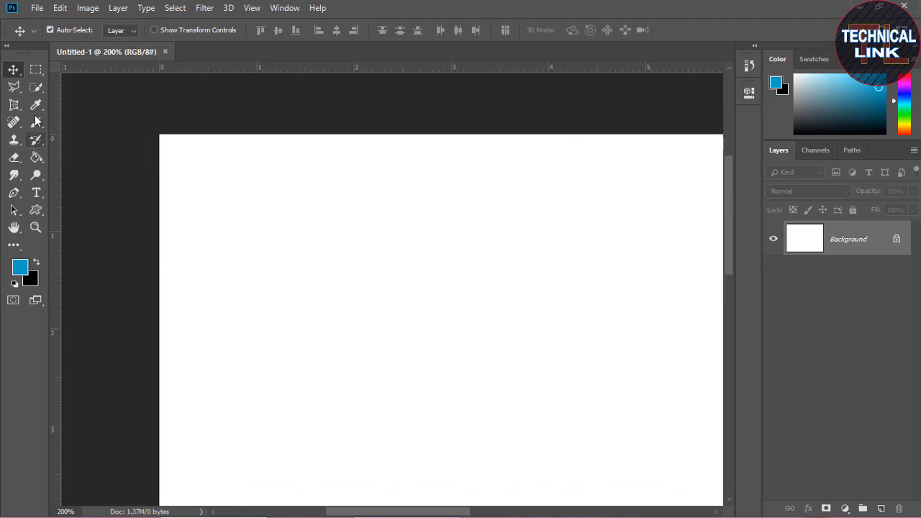
{"action": "left_click", "coordinate": [36, 72]}
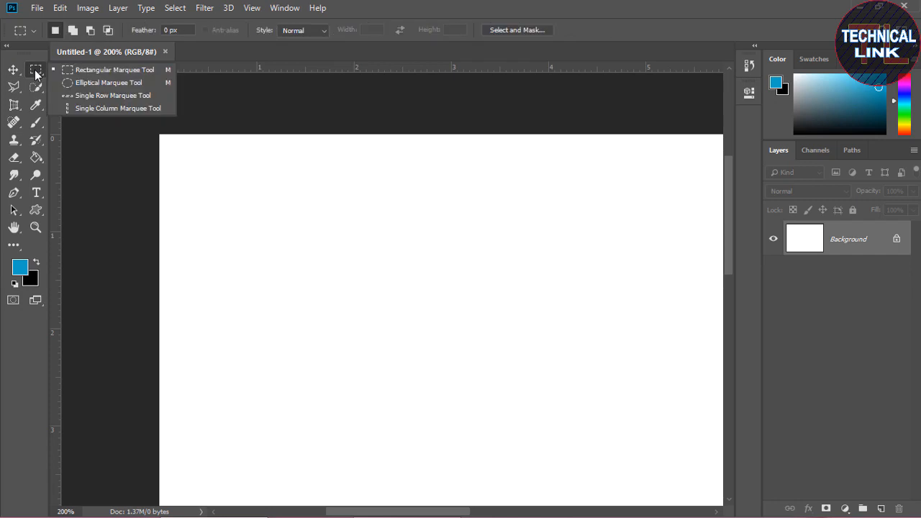
{"action": "left_click", "coordinate": [107, 70]}
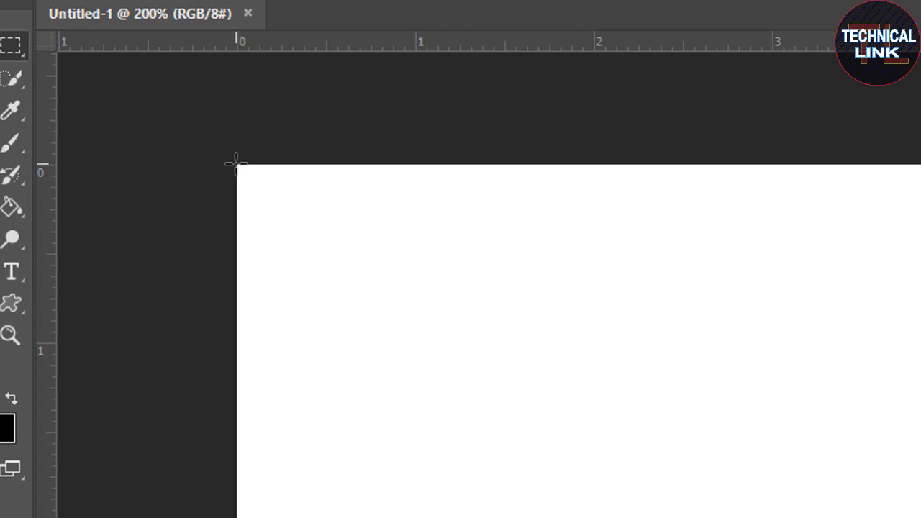
{"action": "left_click_drag", "start_coordinate": [237, 164], "coordinate": [416, 346]}
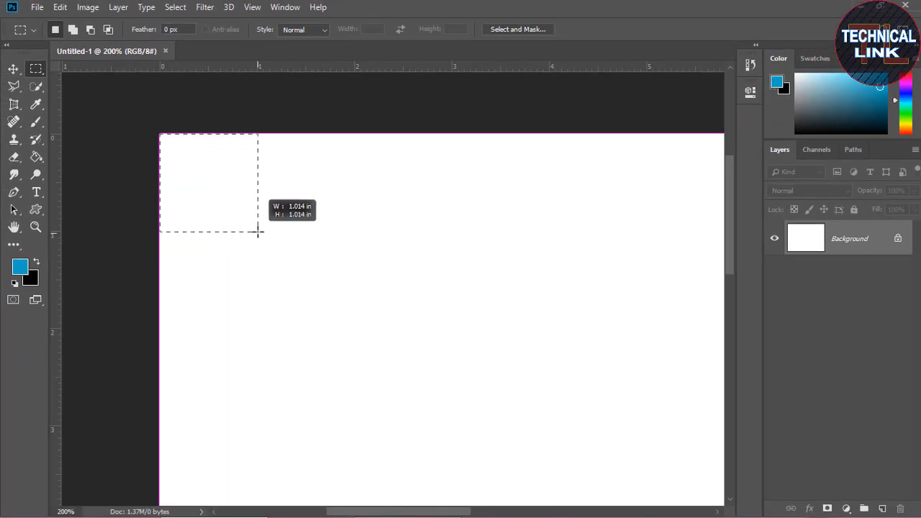
{"action": "left_click_drag", "start_coordinate": [257, 232], "coordinate": [260, 234]}
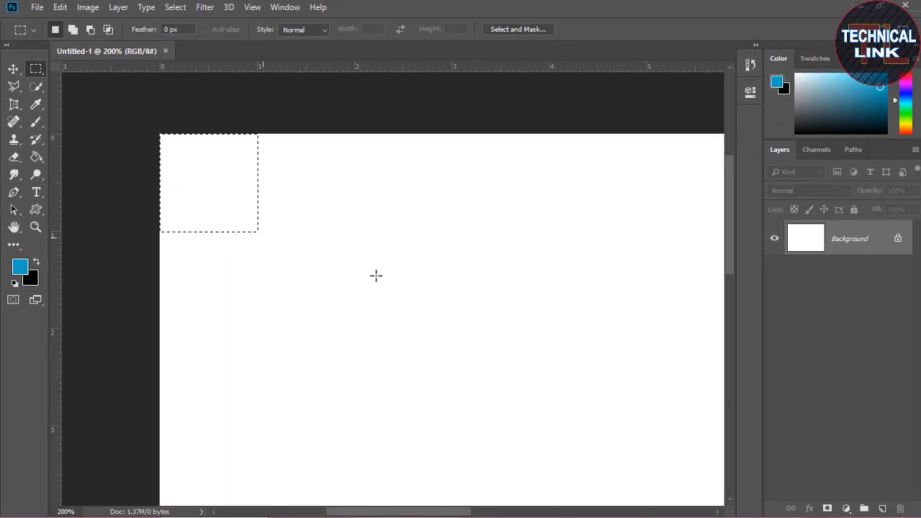
Add a new layer and set the foreground color to bright cyan-blue #10dcec.
{"action": "left_click", "coordinate": [883, 511]}
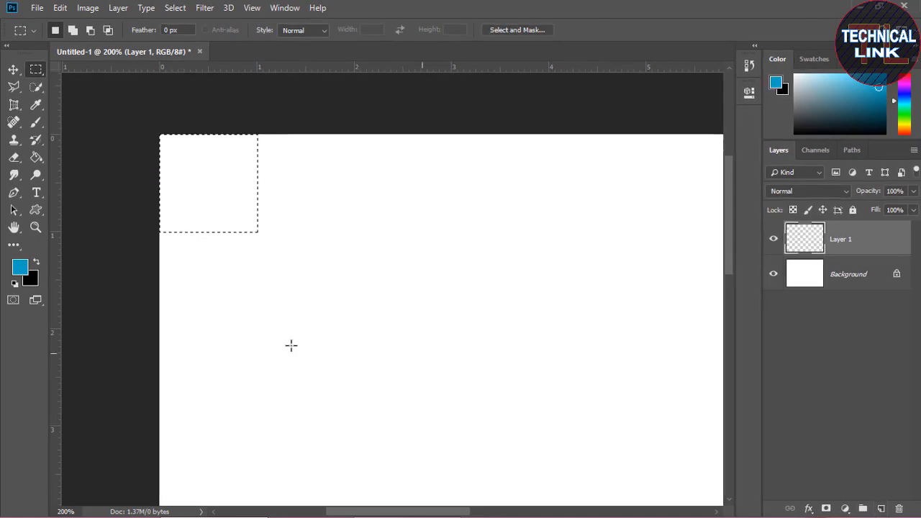
{"action": "left_click", "coordinate": [20, 267]}
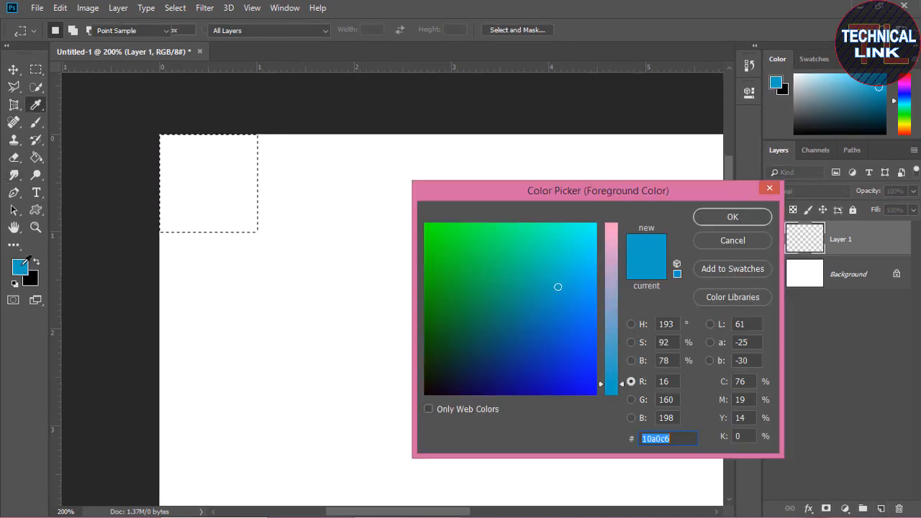
{"action": "left_click", "coordinate": [584, 250]}
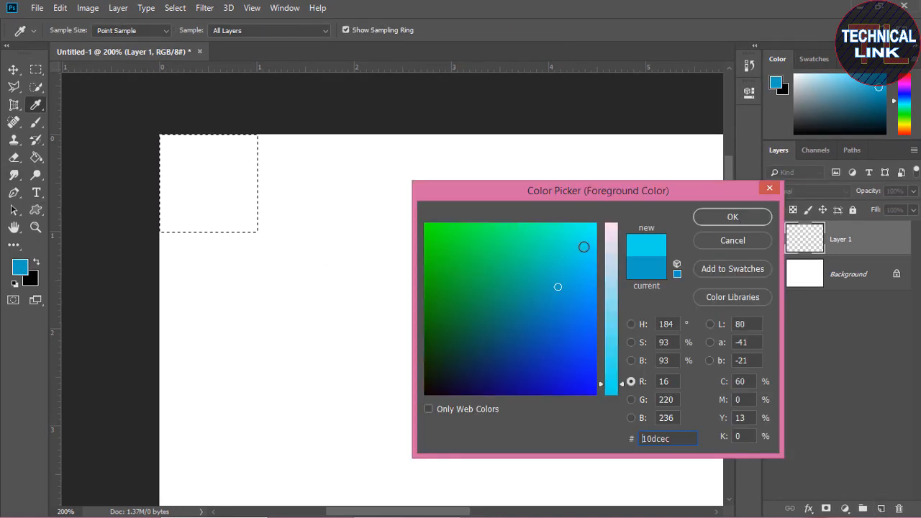
{"action": "left_click", "coordinate": [730, 217]}
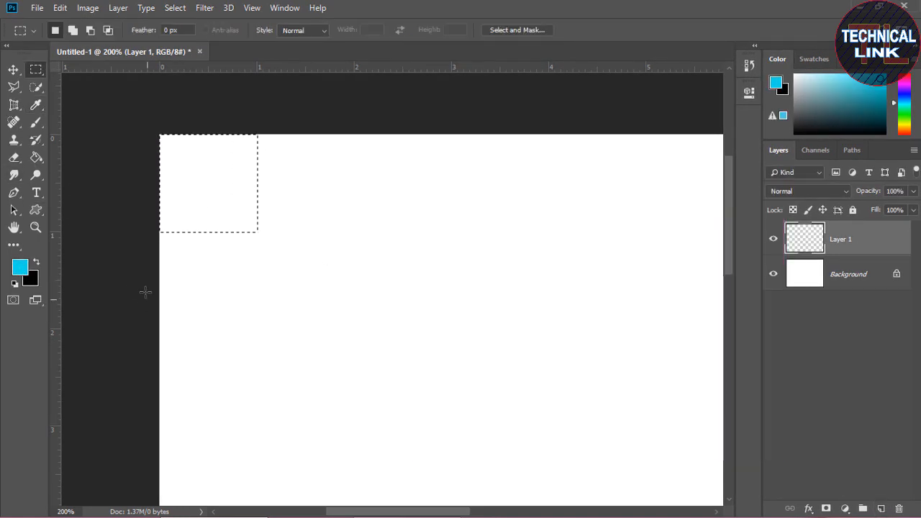
Fill the square selection with the foreground color using the Paint Bucket, and deselect it.
{"action": "left_click", "coordinate": [36, 158]}
{"action": "left_click", "coordinate": [222, 201]}
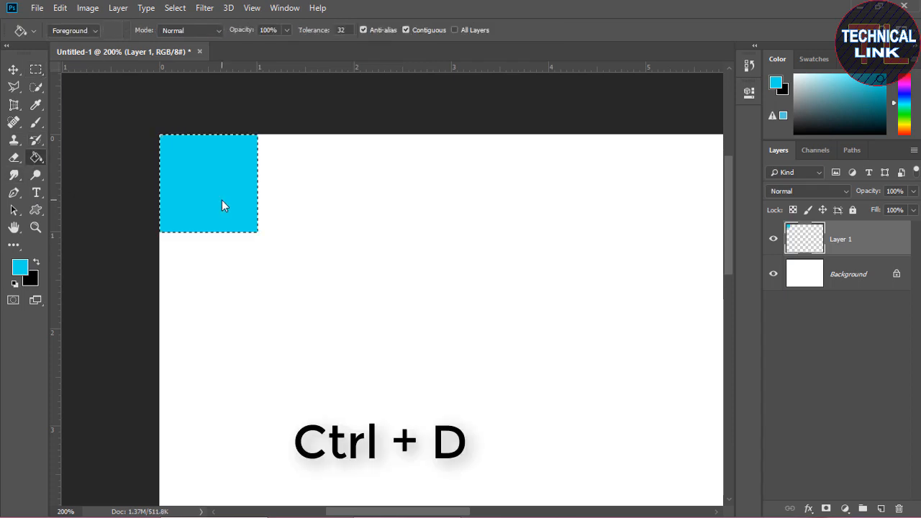
{"action": "key", "text": "ctrl+d"}
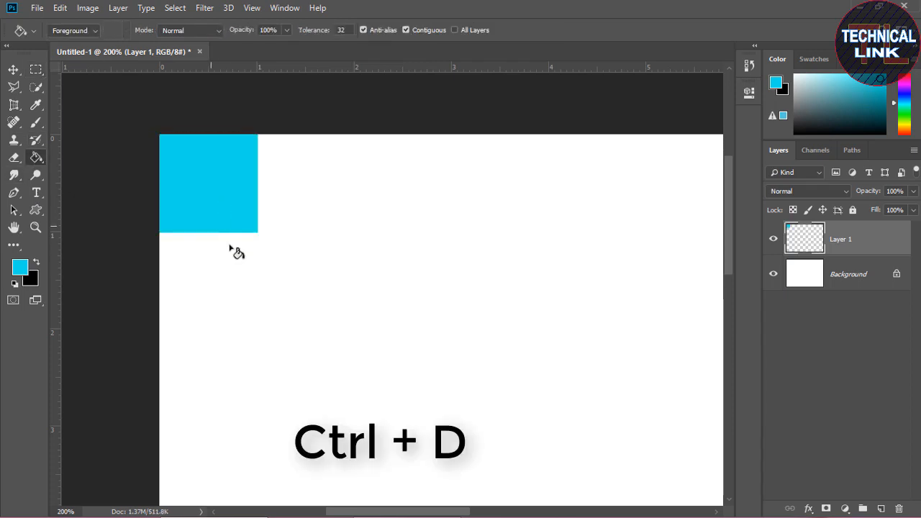
Move the filled square to about 0.5 in from the canvas's left and top edges.
{"action": "left_click", "coordinate": [13, 69]}
{"action": "left_click_drag", "start_coordinate": [210, 183], "coordinate": [226, 205]}
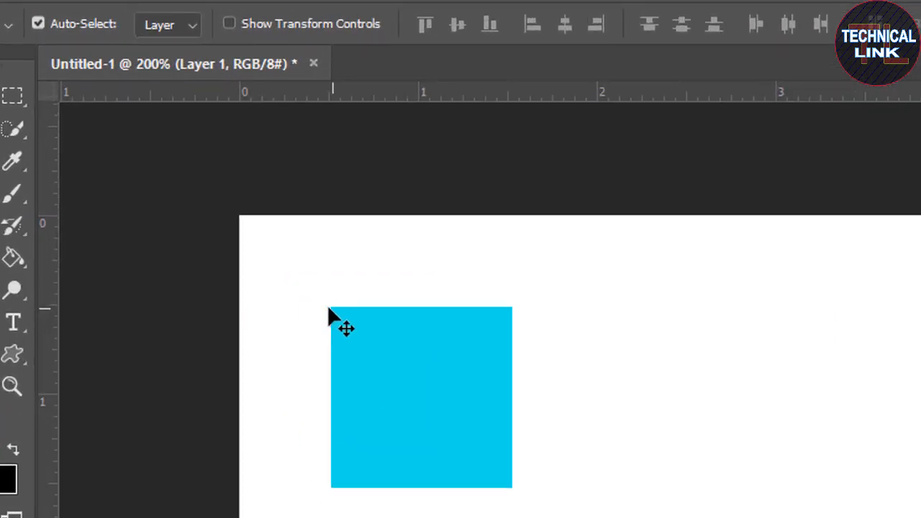
{"action": "left_click_drag", "start_coordinate": [329, 308], "coordinate": [329, 310]}
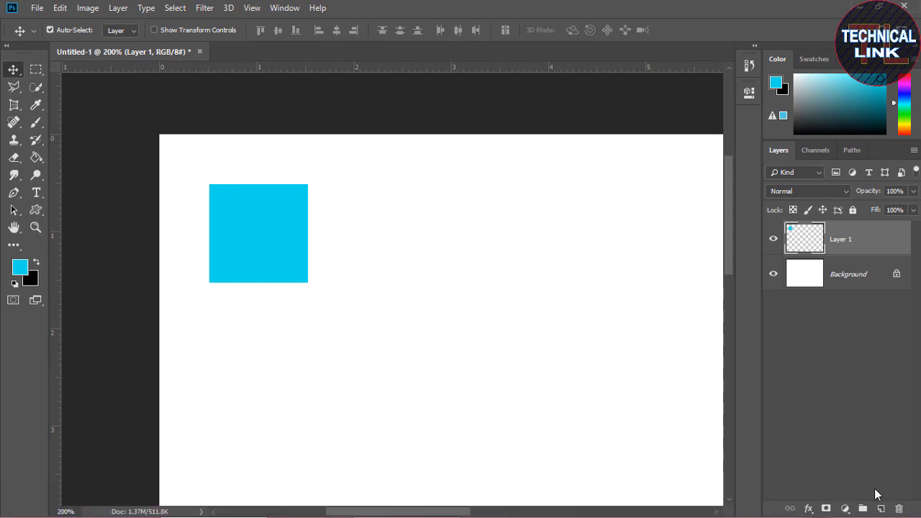
On a new layer, outline a parallelogram with the Polygonal Lasso between the square's top edge and the canvas's top edge, starting at the upper-left corner.
{"action": "left_click", "coordinate": [881, 509]}
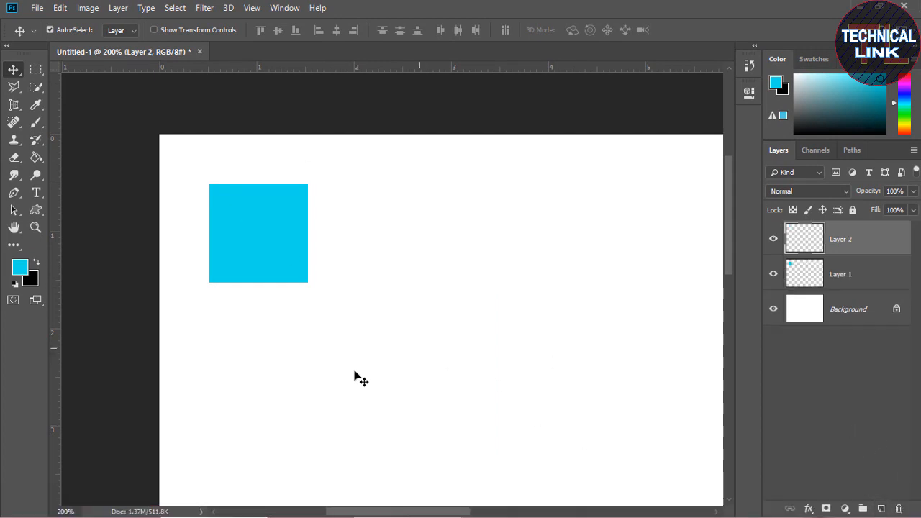
{"action": "left_click", "coordinate": [13, 88]}
{"action": "left_click", "coordinate": [72, 100]}
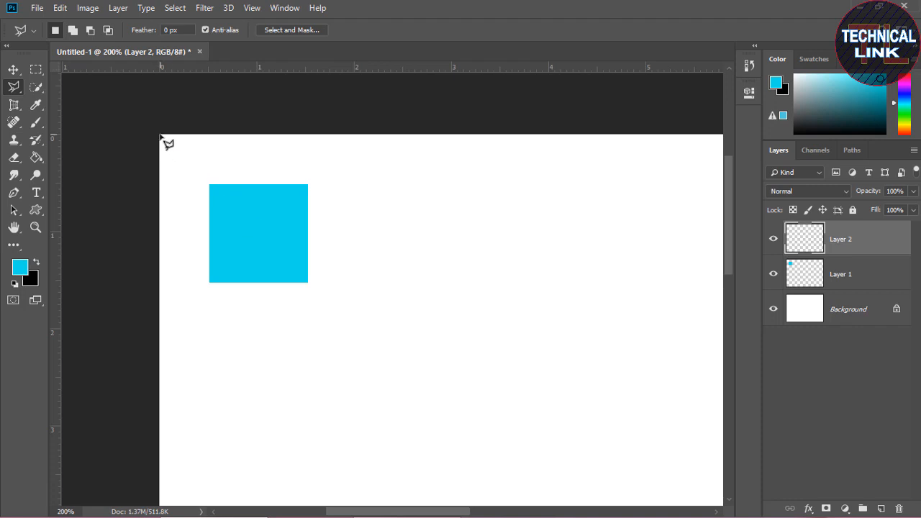
{"action": "left_click", "coordinate": [159, 135]}
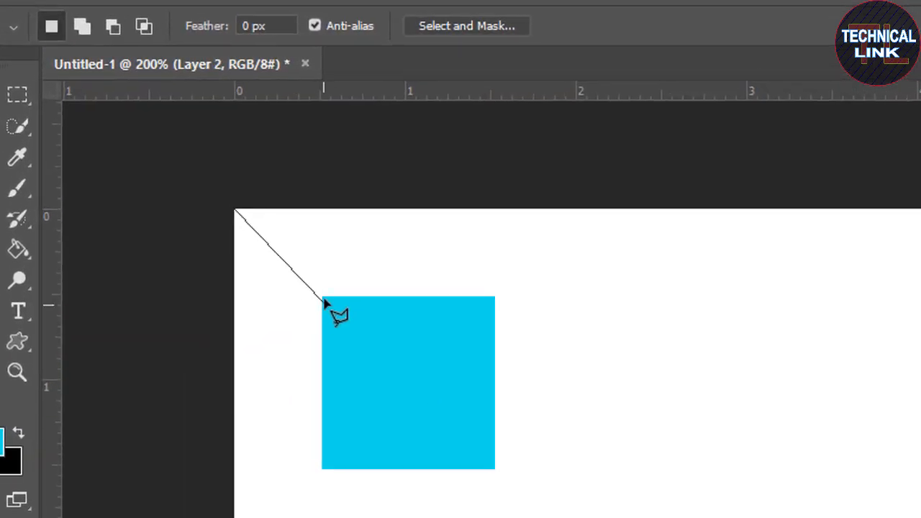
{"action": "left_click", "coordinate": [323, 296]}
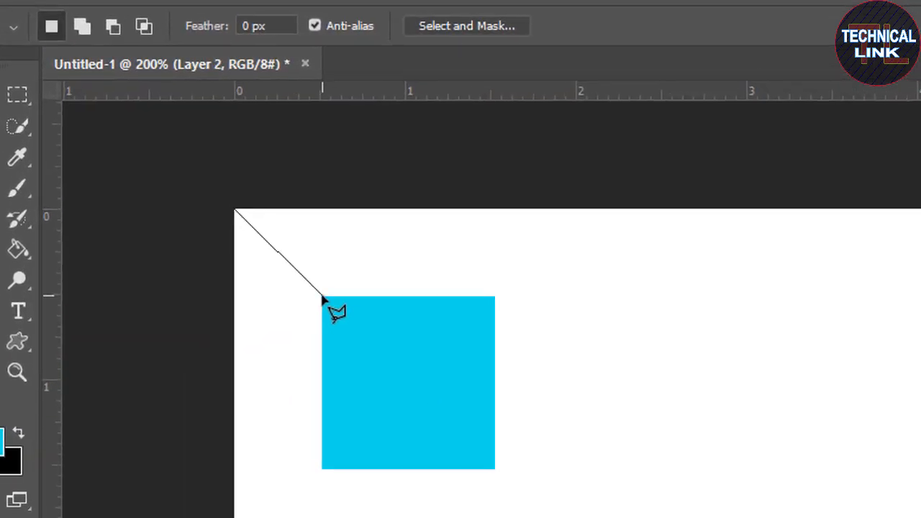
{"action": "left_click", "coordinate": [494, 296]}
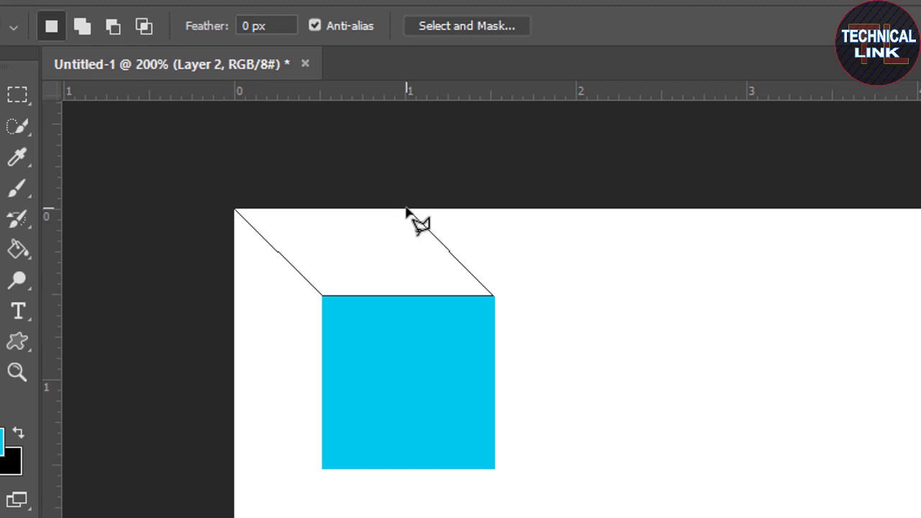
{"action": "left_click", "coordinate": [406, 210]}
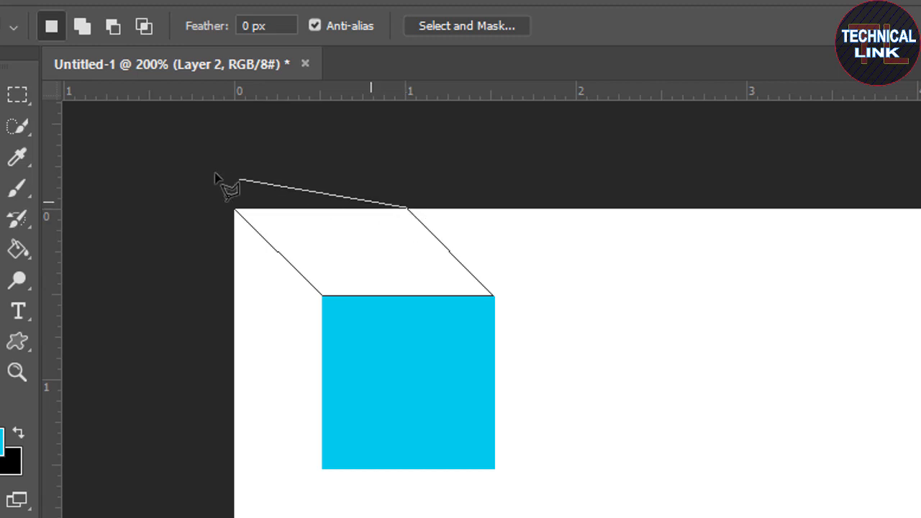
{"action": "left_click", "coordinate": [237, 212]}
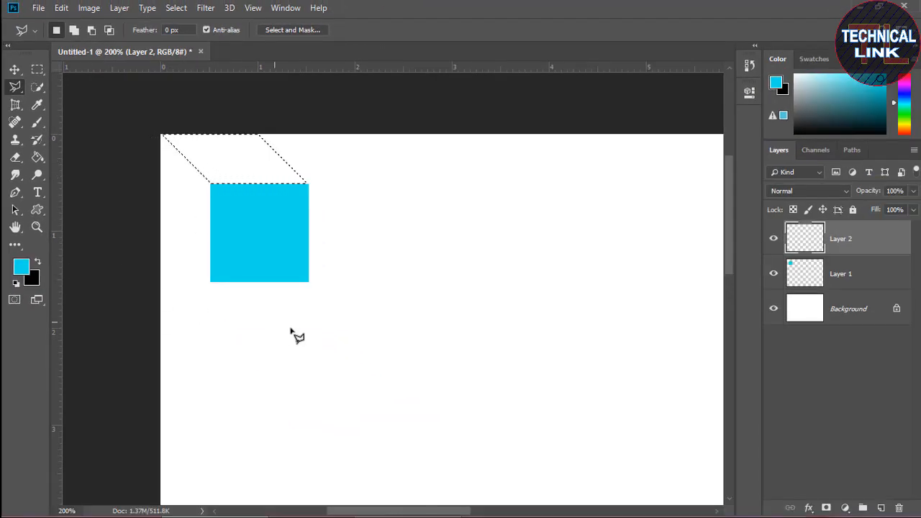
Fill the parallelogram selection above the square with the lighter cyan #10faf4 and deselect it.
{"action": "left_click", "coordinate": [21, 268]}
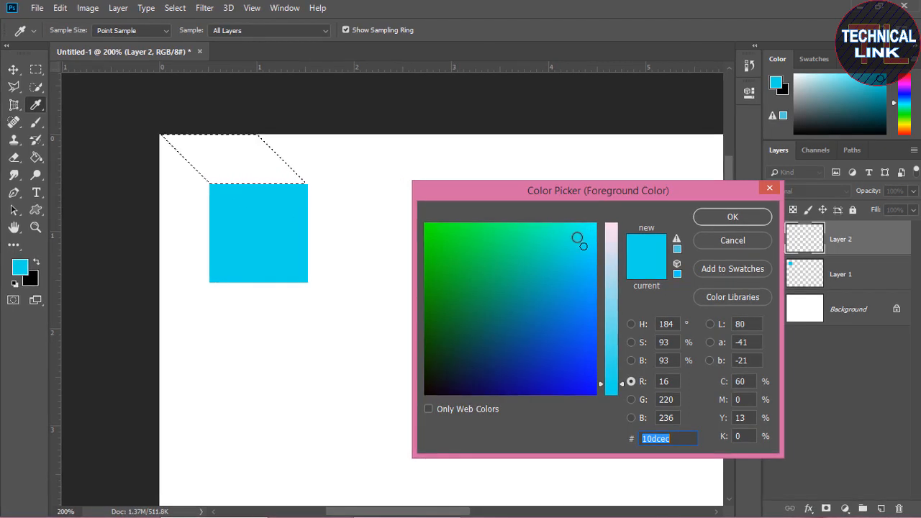
{"action": "left_click", "coordinate": [584, 229]}
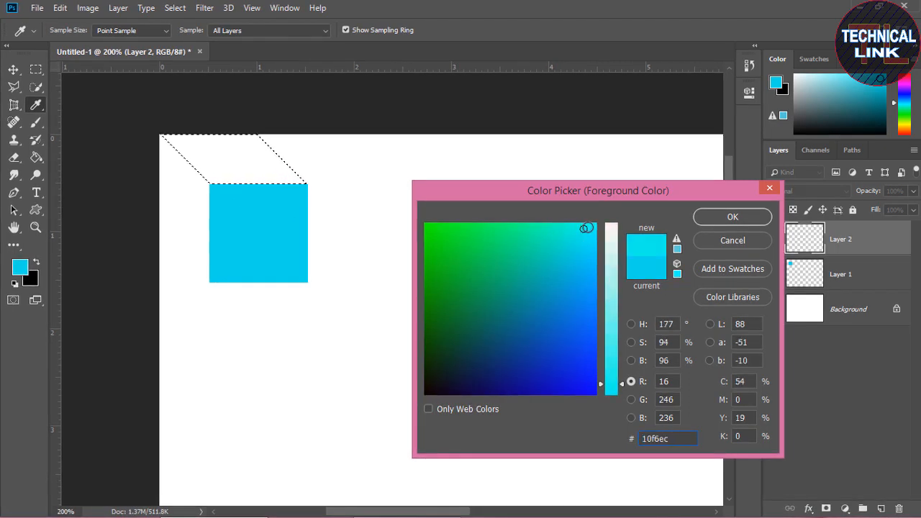
{"action": "left_click", "coordinate": [588, 227]}
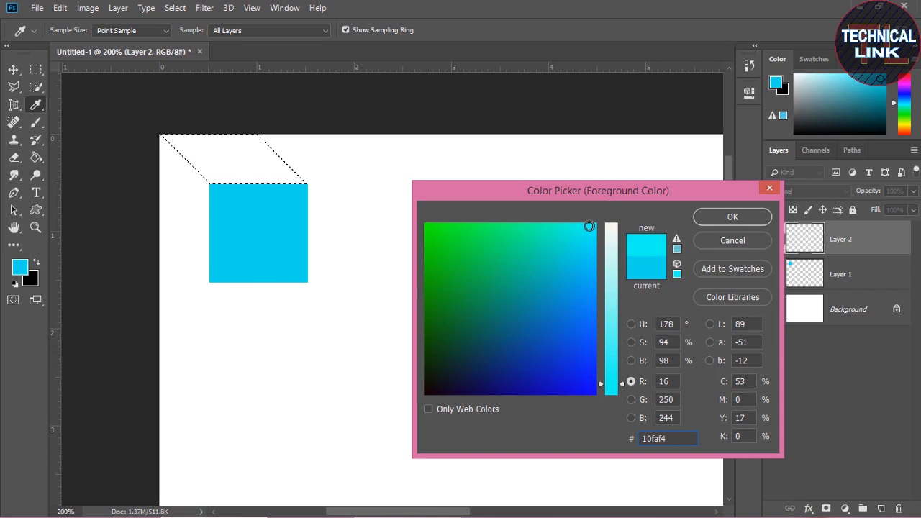
{"action": "left_click", "coordinate": [718, 217]}
{"action": "key", "text": "g"}
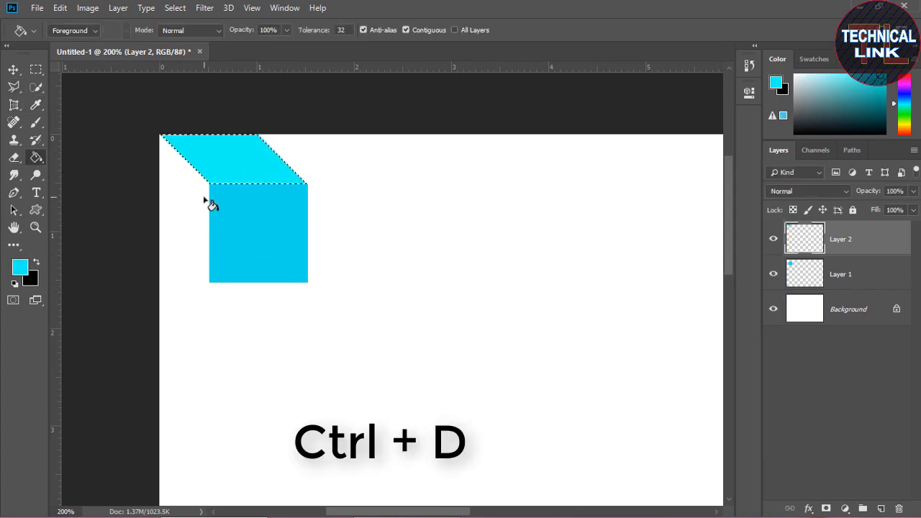
{"action": "key", "text": "ctrl+d"}
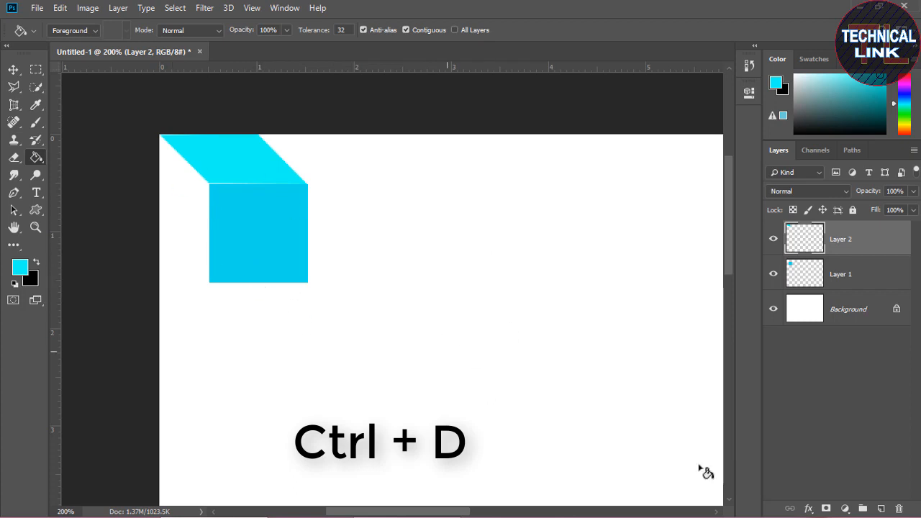
On a new layer, outline a parallelogram with the Polygonal Lasso between the square's left edge and the canvas's left edge.
{"action": "left_click", "coordinate": [882, 509]}
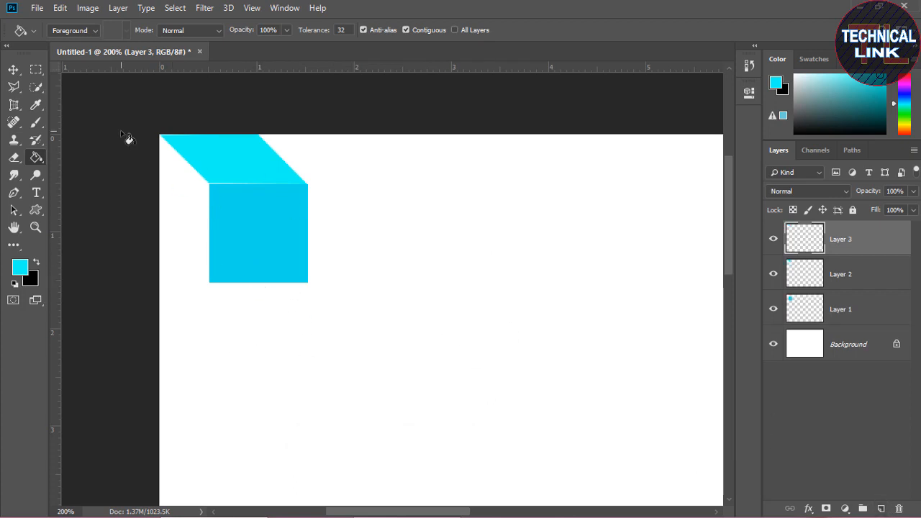
{"action": "left_click", "coordinate": [14, 86]}
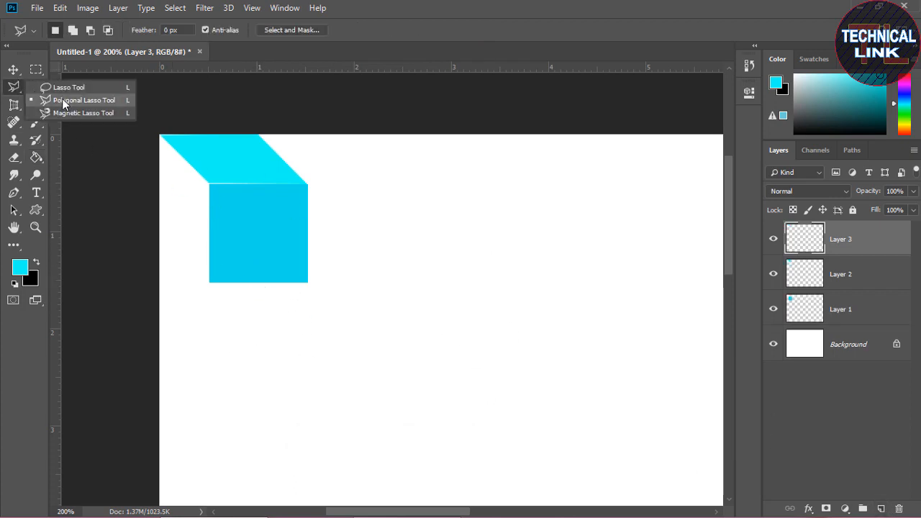
{"action": "left_click", "coordinate": [65, 100]}
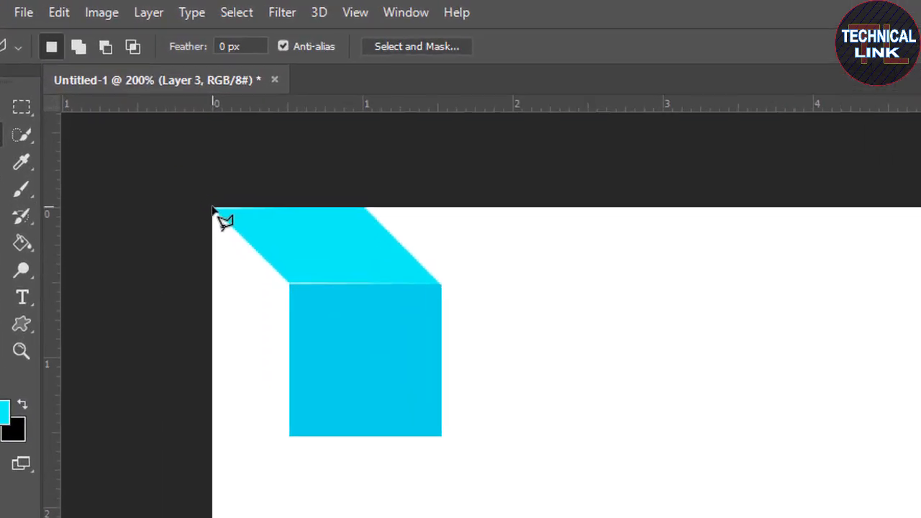
{"action": "left_click", "coordinate": [213, 208]}
{"action": "left_click", "coordinate": [289, 285]}
{"action": "left_click", "coordinate": [289, 436]}
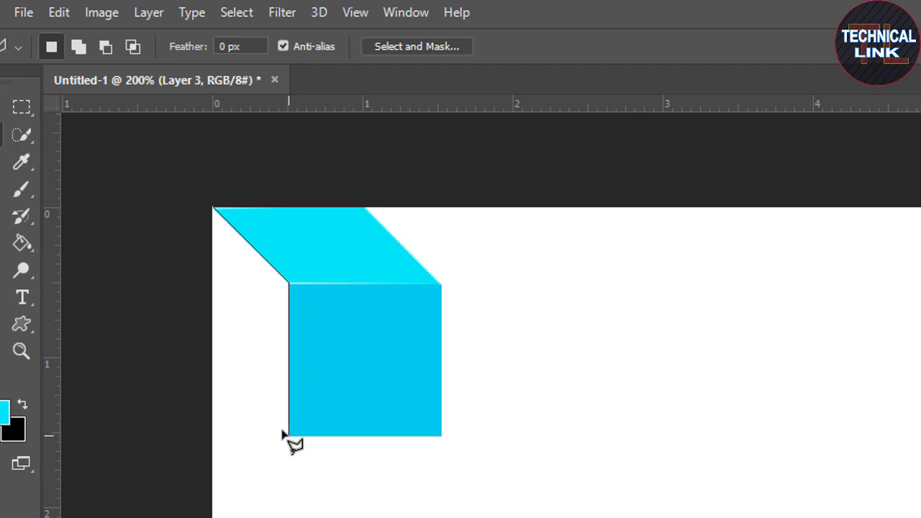
{"action": "left_click", "coordinate": [211, 359]}
{"action": "left_click", "coordinate": [214, 207]}
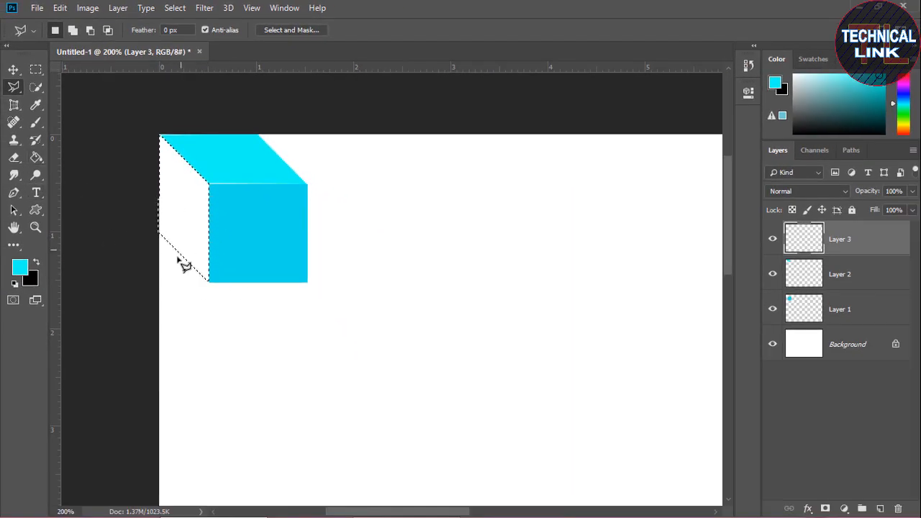
Fill the parallelogram selection beside the square with the darker cyan #10b1bb using the Paint Bucket, and deselect it.
{"action": "left_click", "coordinate": [27, 271]}
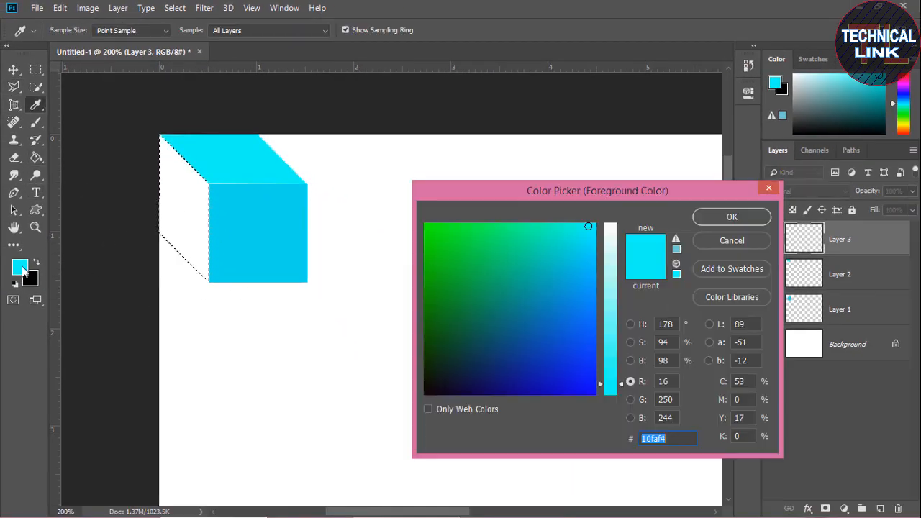
{"action": "left_click", "coordinate": [551, 276]}
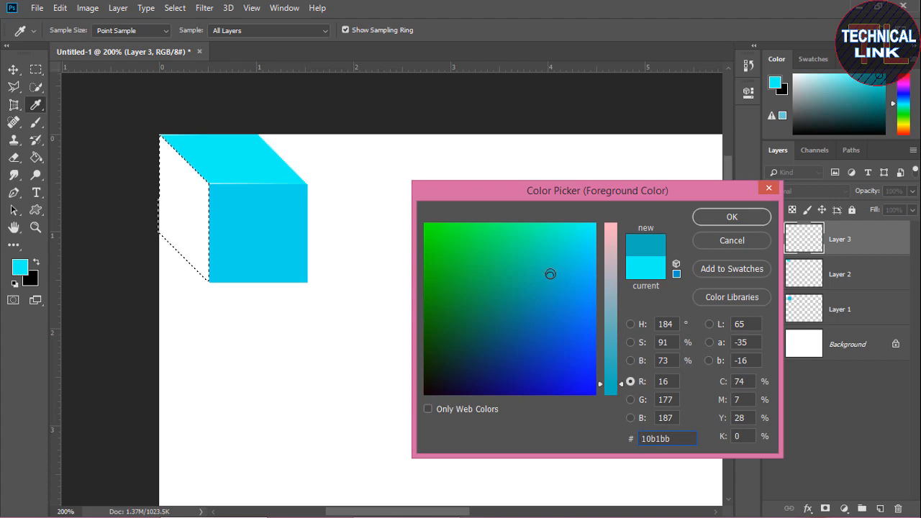
{"action": "left_click", "coordinate": [733, 215]}
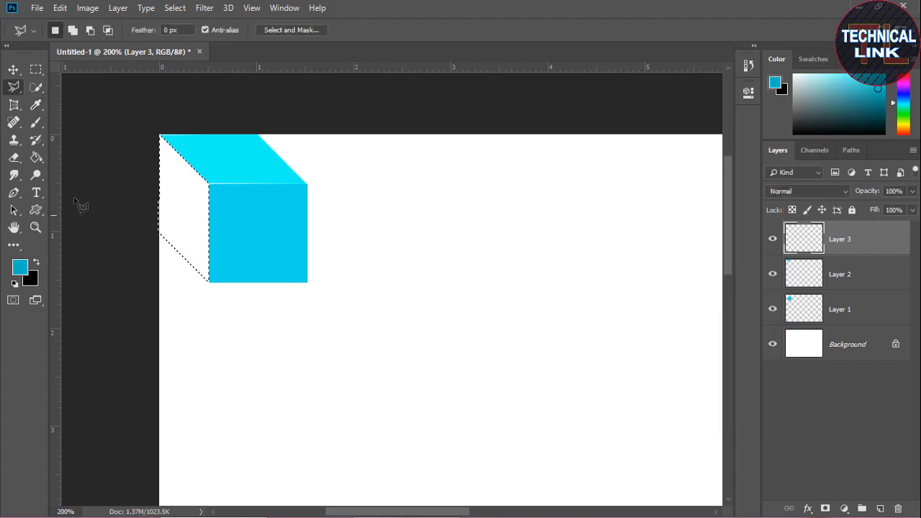
{"action": "left_click", "coordinate": [42, 161]}
{"action": "left_click", "coordinate": [197, 213]}
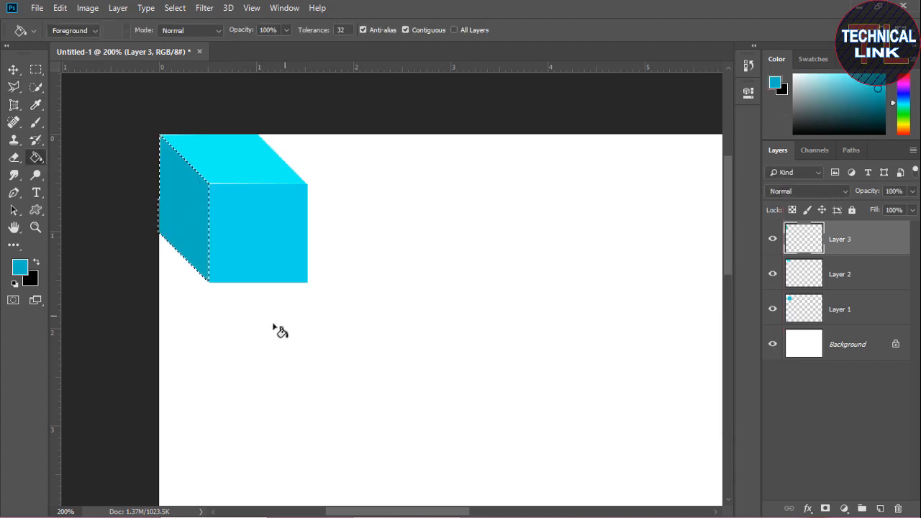
{"action": "key", "text": "ctrl+d"}
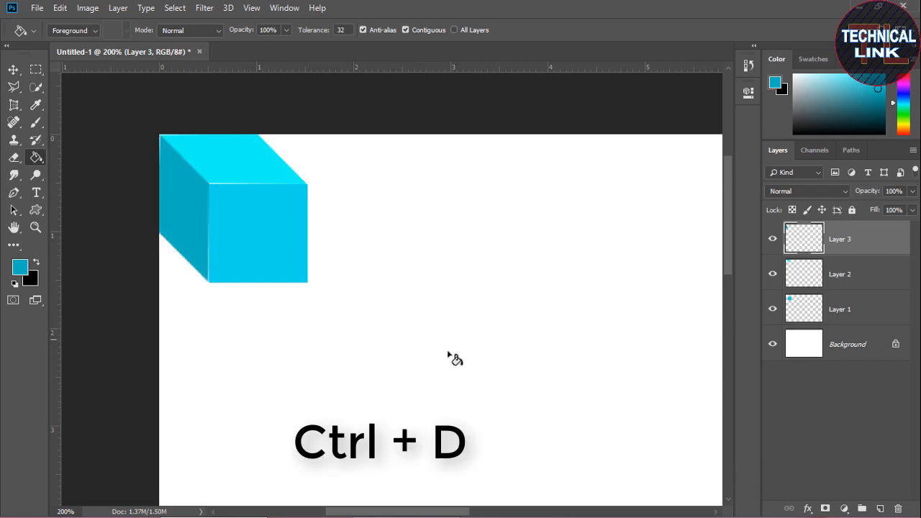
Nudge the front square on Layer 1 slightly up and left to close the gaps to the other cube faces.
{"action": "left_click", "coordinate": [13, 70]}
{"action": "left_click", "coordinate": [260, 245]}
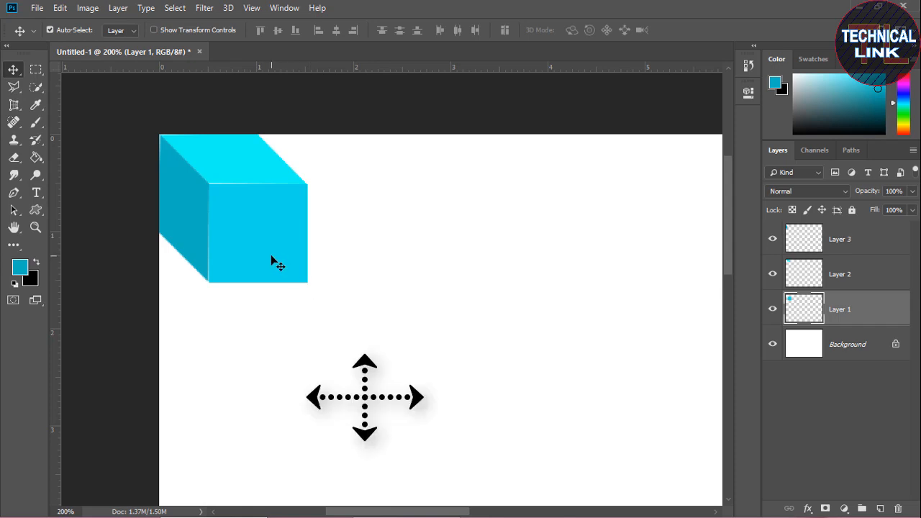
{"action": "key", "text": "Up"}
{"action": "key", "text": "Down"}
{"action": "key", "text": "Up"}
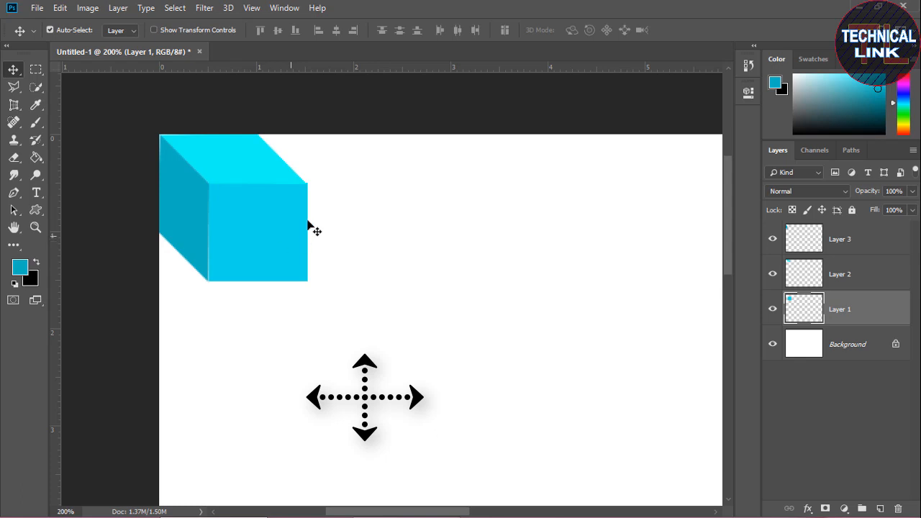
{"action": "key", "text": "Left"}
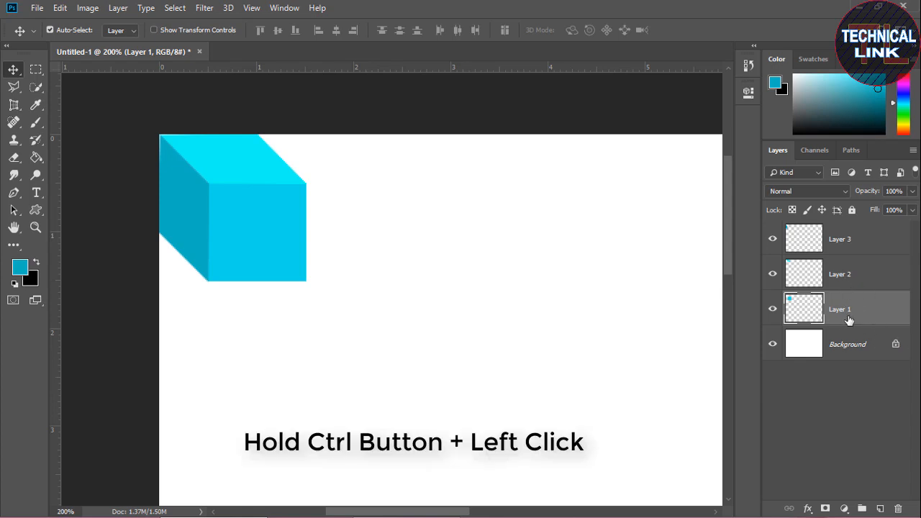
Merge Layer 1, Layer 2 and Layer 3 into a single cube layer.
{"action": "left_click", "coordinate": [840, 274], "text": "ctrl"}
{"action": "left_click", "coordinate": [852, 241], "text": "ctrl"}
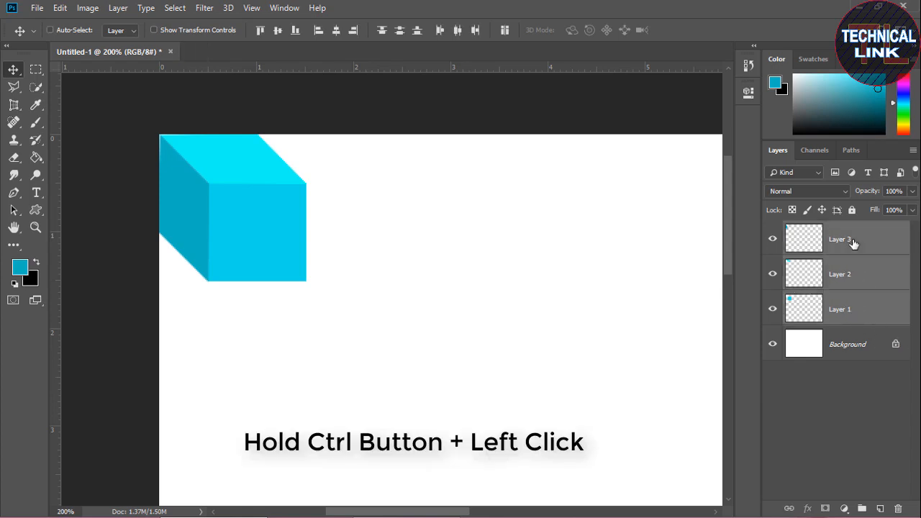
{"action": "right_click", "coordinate": [852, 279]}
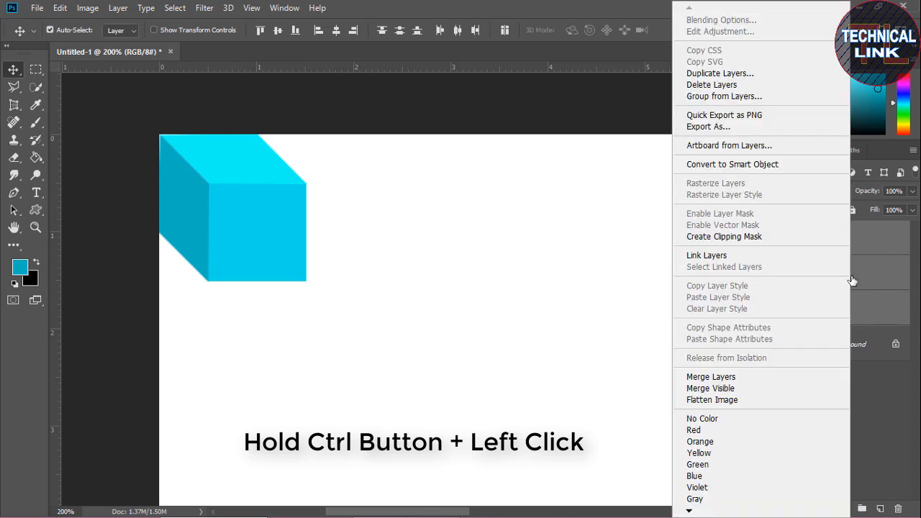
{"action": "left_click", "coordinate": [745, 377]}
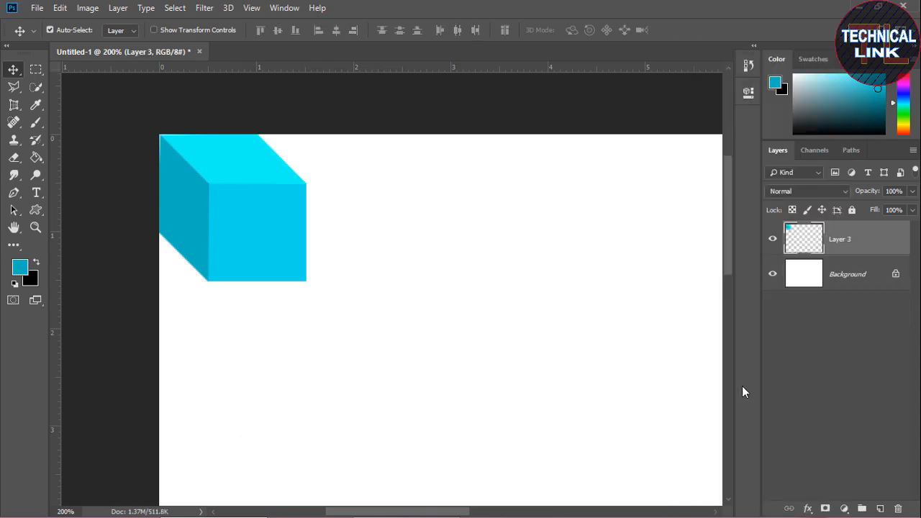
{"action": "left_click_drag", "start_coordinate": [228, 233], "coordinate": [258, 239]}
Duplicate the cube layer and place the copy diagonally down and right, its left face flush against the first cube's right edge.
{"action": "right_click", "coordinate": [864, 246]}
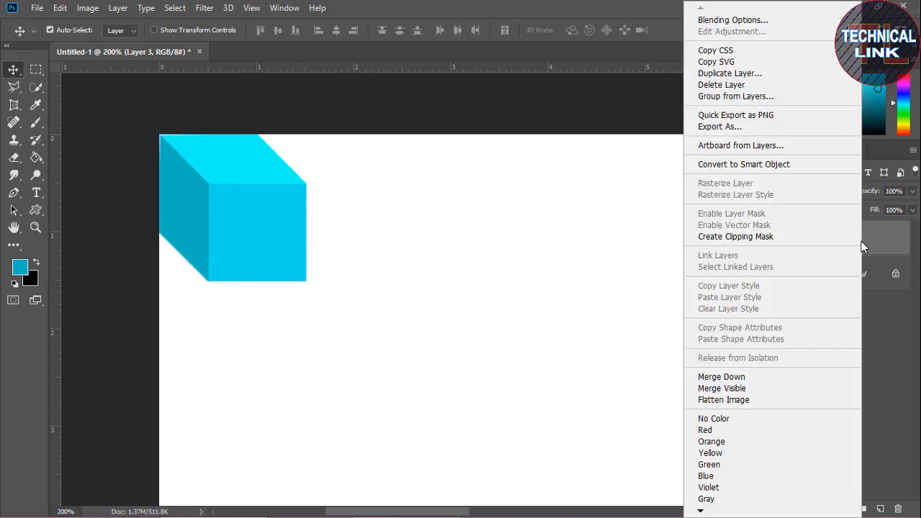
{"action": "left_click", "coordinate": [730, 73]}
{"action": "left_click", "coordinate": [573, 128]}
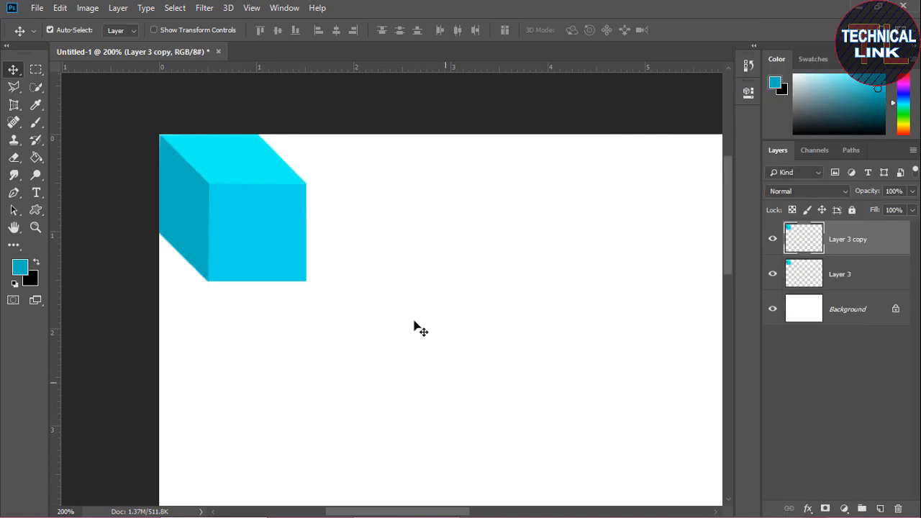
{"action": "left_click_drag", "start_coordinate": [231, 223], "coordinate": [378, 274]}
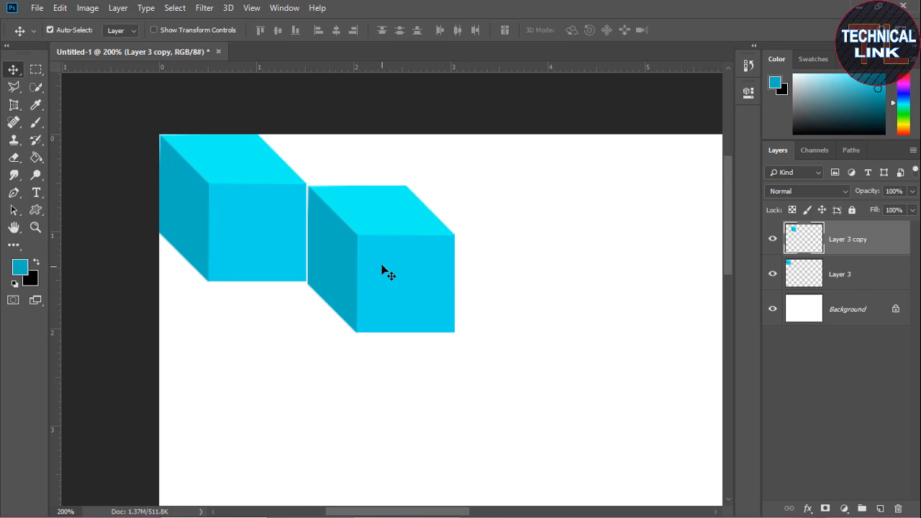
{"action": "key", "text": "Left"}
{"action": "key", "text": "Left"}
{"action": "key", "text": "Up"}
{"action": "key", "text": "Up"}
{"action": "key", "text": "Up"}
{"action": "key", "text": "Up"}
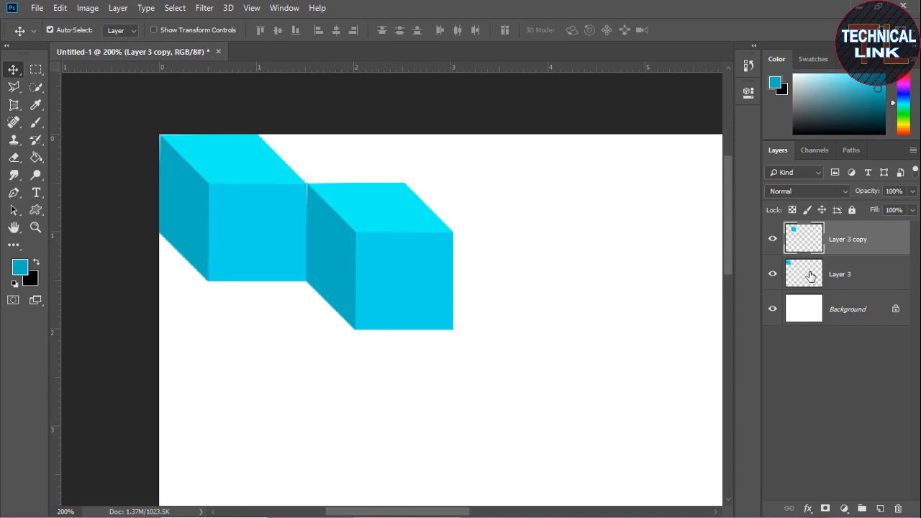
Duplicate the second cube's layer and place the third cube diagonally below it, its left face flush with the second cube's right edge.
{"action": "right_click", "coordinate": [841, 243]}
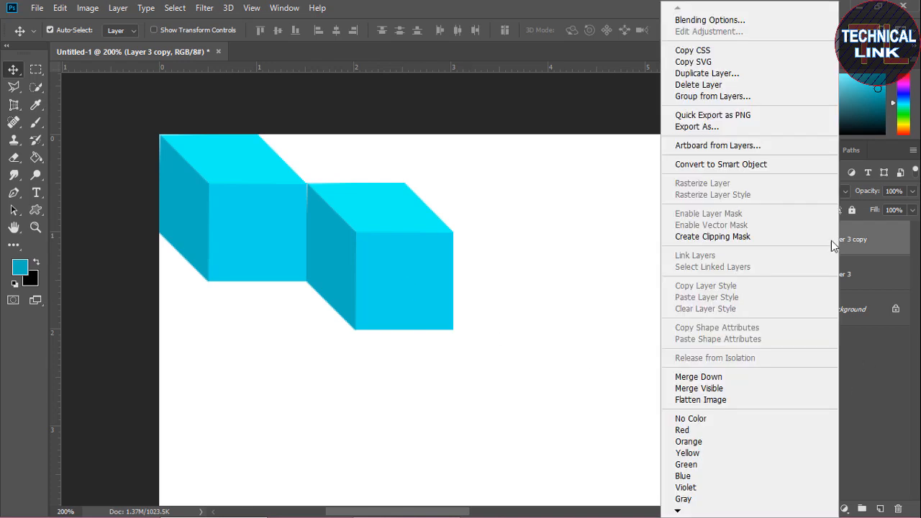
{"action": "left_click", "coordinate": [720, 75]}
{"action": "key", "text": "Return"}
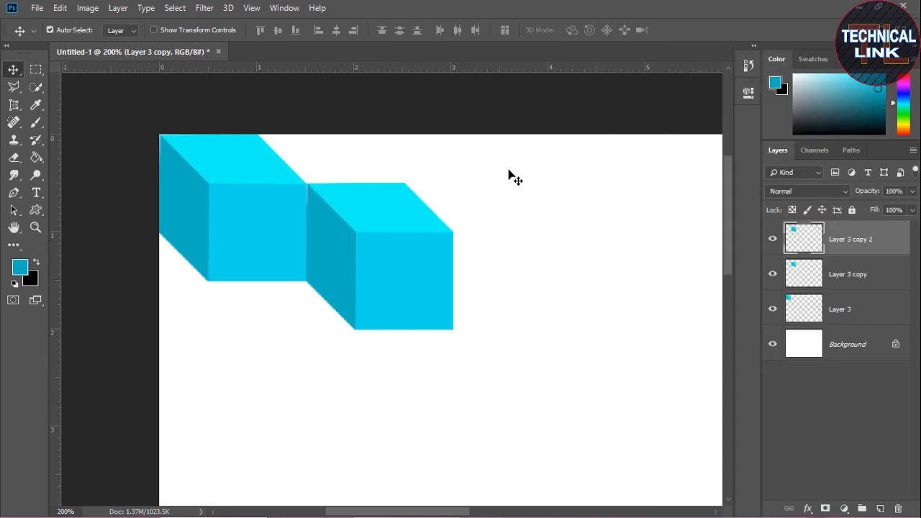
{"action": "left_click_drag", "start_coordinate": [406, 298], "coordinate": [516, 334]}
{"action": "key", "text": "Right"}
{"action": "key", "text": "Right"}
{"action": "key", "text": "Right"}
{"action": "key", "text": "Right"}
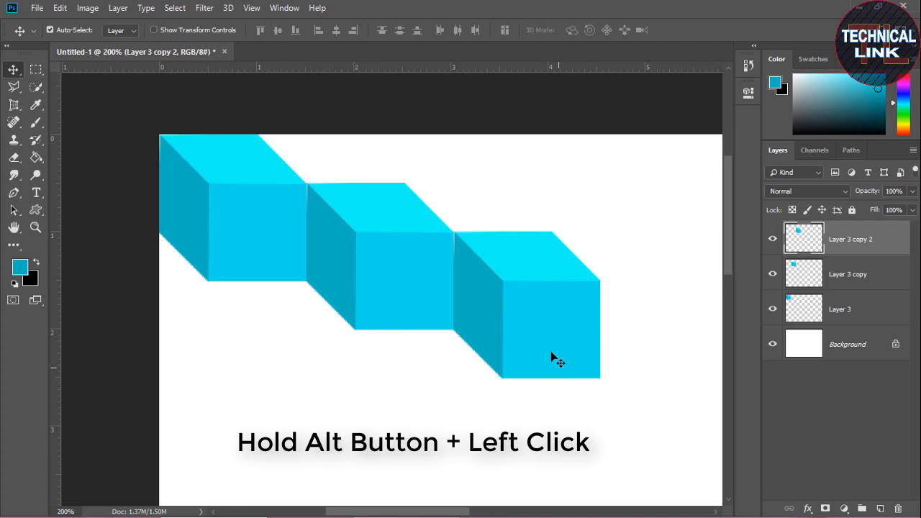
Copy the third cube onto its own top face and nudge the copy flush with the neighbouring cubes.
{"action": "left_click_drag", "start_coordinate": [545, 340], "coordinate": [494, 196]}
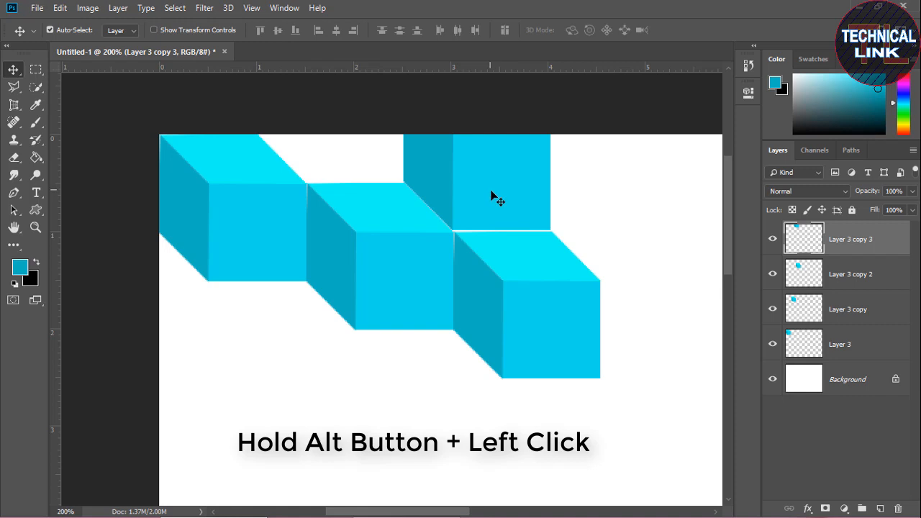
{"action": "key", "text": "Down"}
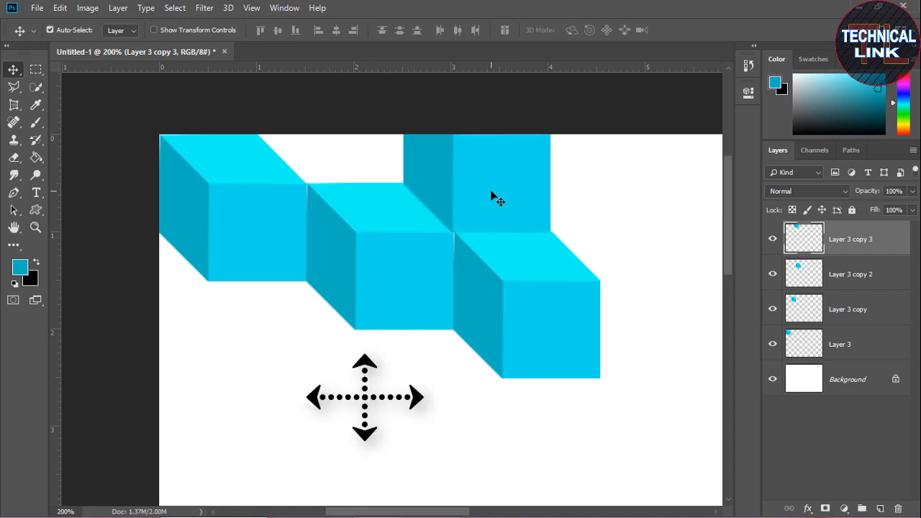
{"action": "key", "text": "Right"}
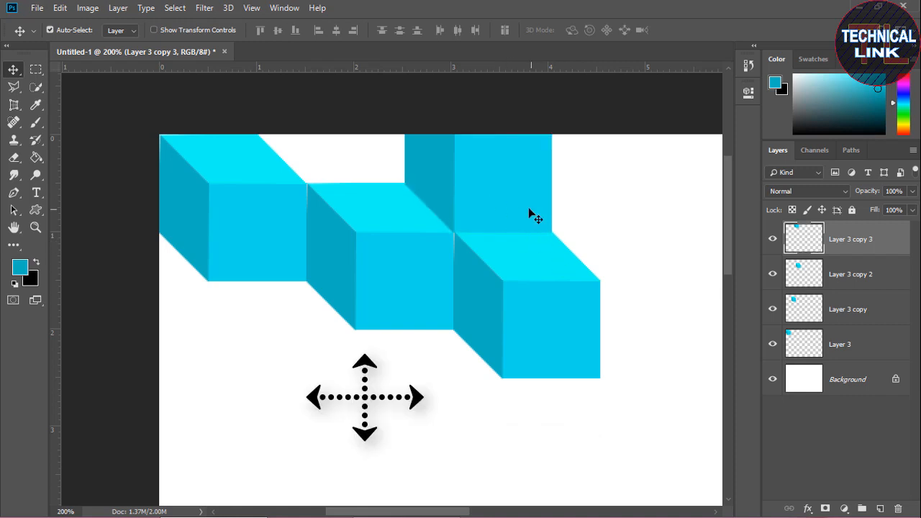
Copy the upper cube to sit on the second cube's top face at the canvas's top edge, and nudge it flush.
{"action": "left_click_drag", "start_coordinate": [519, 225], "coordinate": [361, 162]}
{"action": "key", "text": "ctrl+j"}
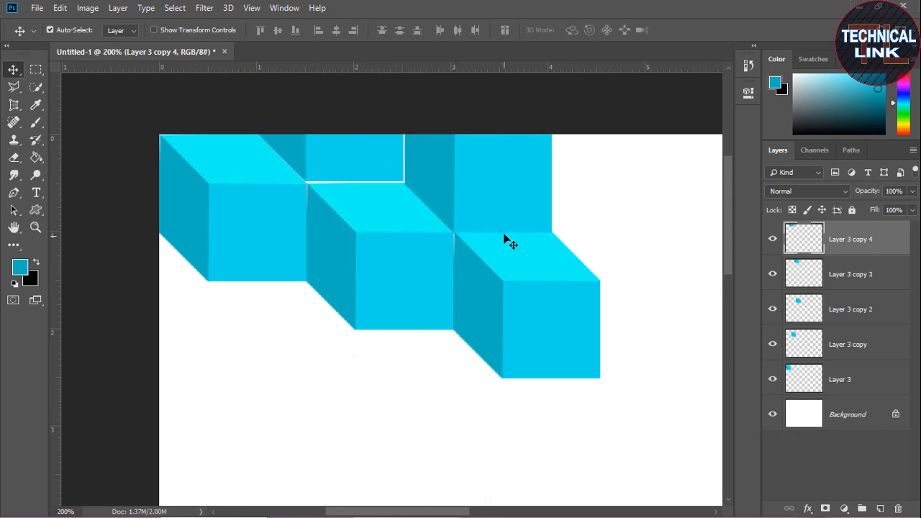
{"action": "key", "text": "Down"}
{"action": "key", "text": "Right"}
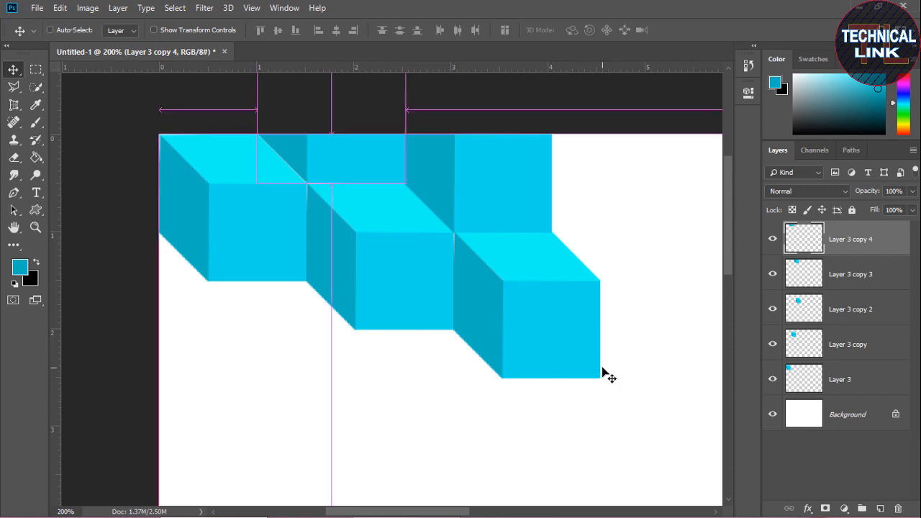
Add a fourth cube copy to the lower diagonal row and another directly above its top face, nudging the lower one flush.
{"action": "key", "text": "ctrl+minus"}
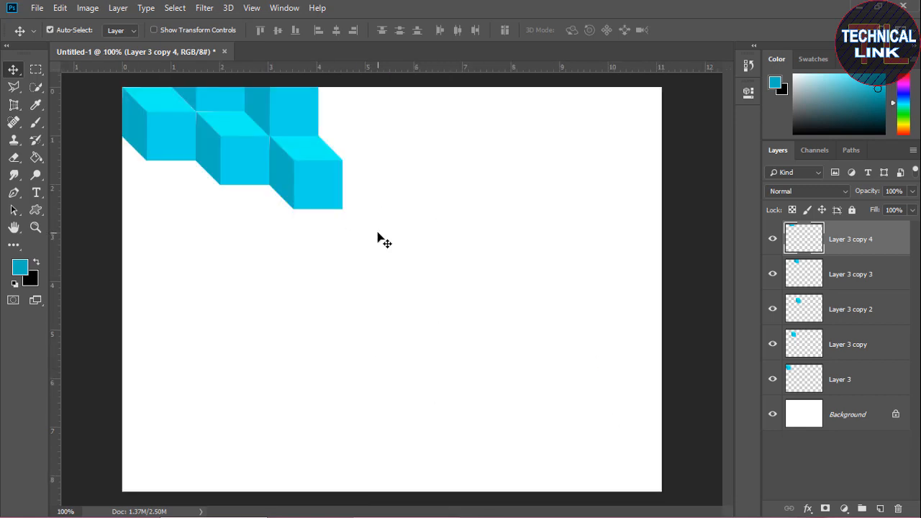
{"action": "left_click_drag", "start_coordinate": [322, 200], "coordinate": [388, 208]}
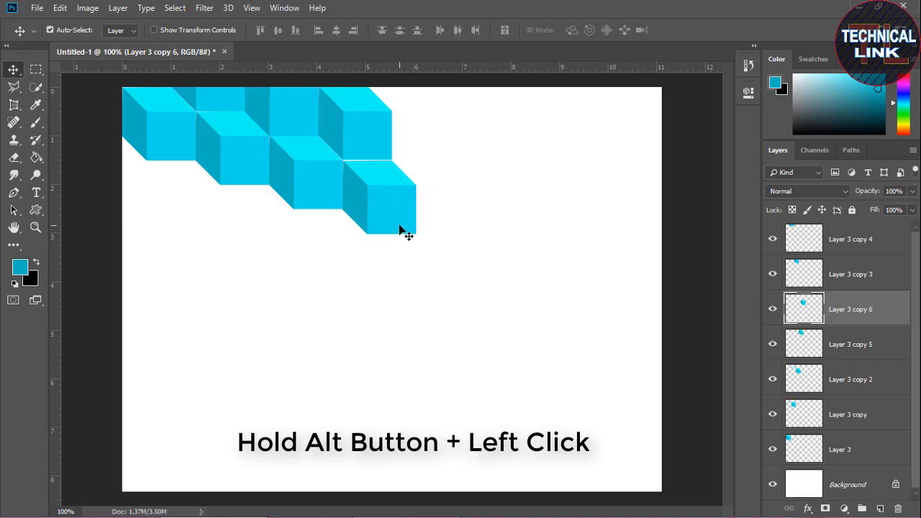
{"action": "key", "text": "Up"}
Copy the fourth diagonal cube to the end of the row above, nudge it flush, and place another copy above that at the canvas's top edge.
{"action": "left_click_drag", "start_coordinate": [389, 208], "coordinate": [435, 156]}
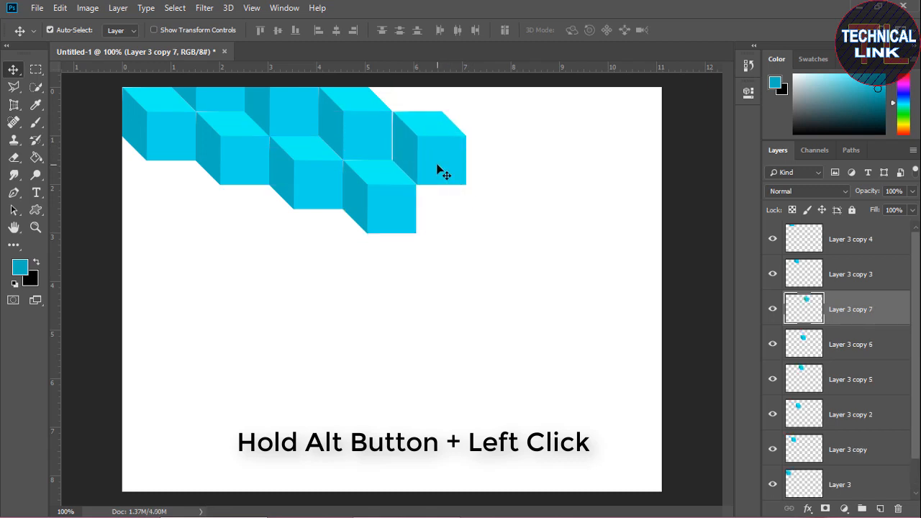
{"action": "key", "text": "Left"}
{"action": "key", "text": "Up"}
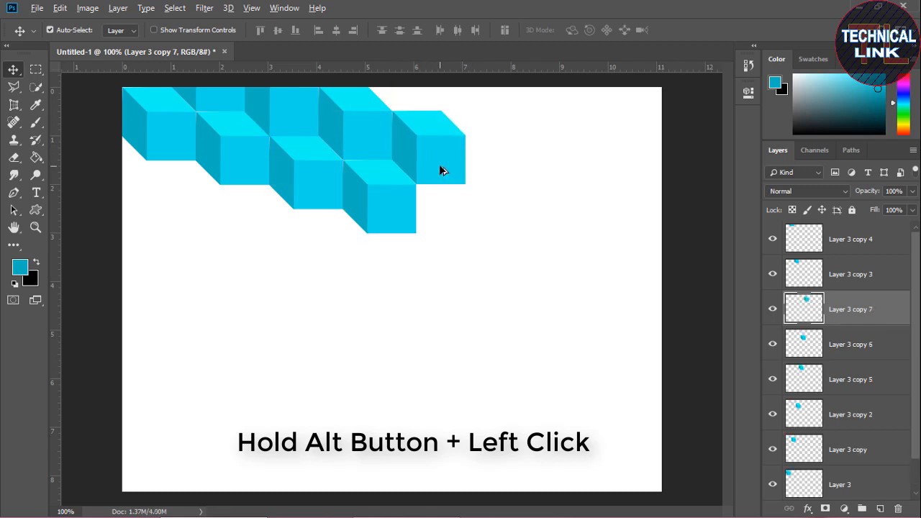
{"action": "left_click_drag", "start_coordinate": [442, 170], "coordinate": [419, 98]}
Add a fifth cube copy to the lower diagonal row and another to the end of the row above, nudging both flush.
{"action": "left_click_drag", "start_coordinate": [454, 198], "coordinate": [462, 234]}
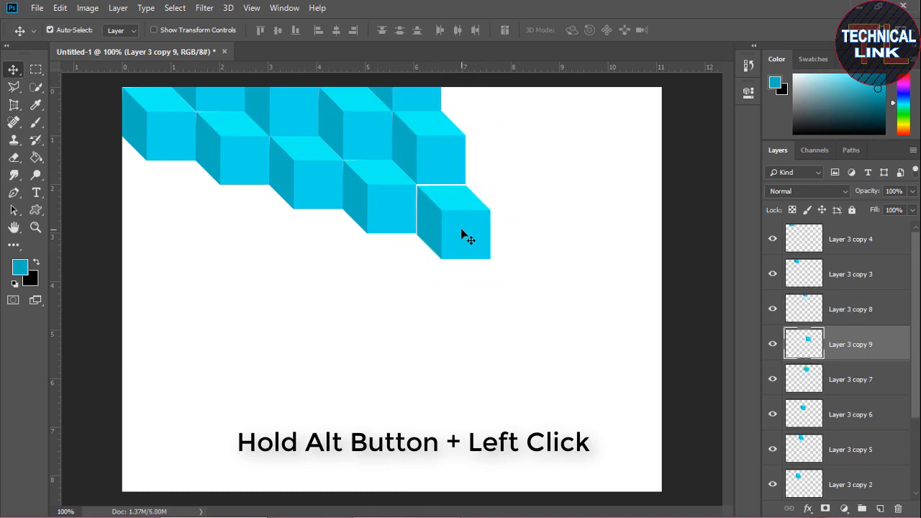
{"action": "key", "text": "Left"}
{"action": "key", "text": "Up"}
{"action": "key", "text": "Up"}
{"action": "left_click_drag", "start_coordinate": [464, 239], "coordinate": [514, 193]}
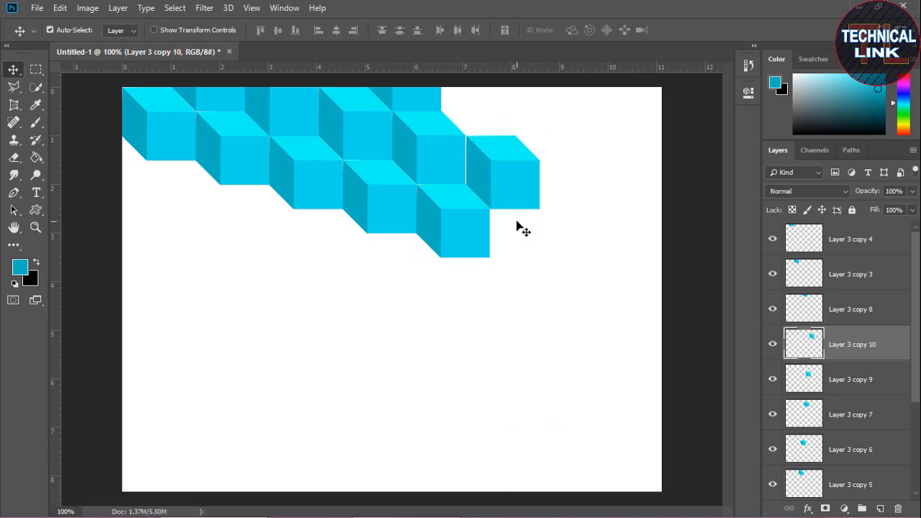
{"action": "key", "text": "Left"}
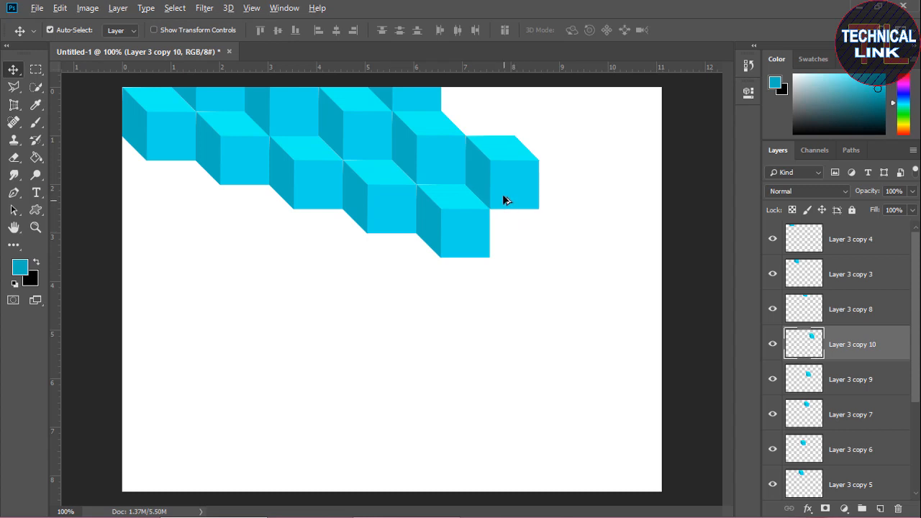
Copy the row-end cube up to the canvas's top edge, add another copy beside it to the right, and nudge both flush.
{"action": "left_click_drag", "start_coordinate": [503, 199], "coordinate": [484, 128]}
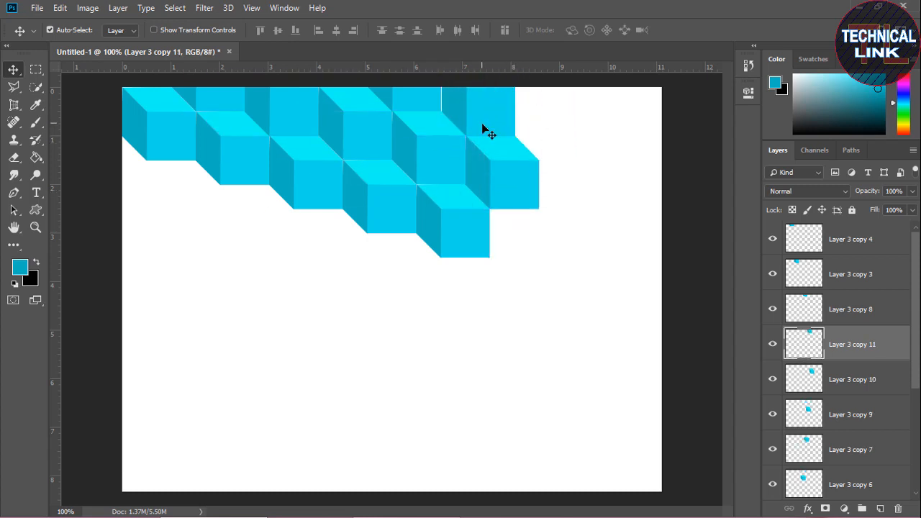
{"action": "key", "text": "Left"}
{"action": "left_click_drag", "start_coordinate": [504, 132], "coordinate": [559, 140]}
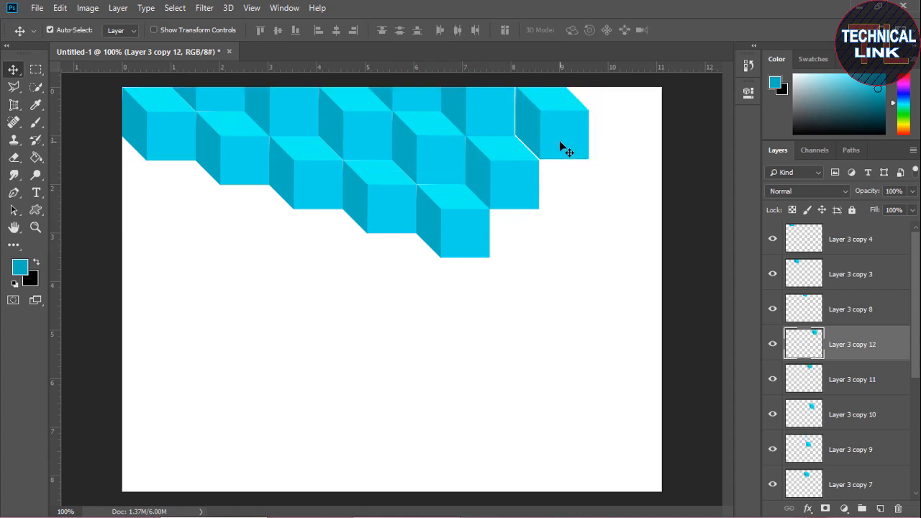
{"action": "key", "text": "Left"}
{"action": "key", "text": "Left"}
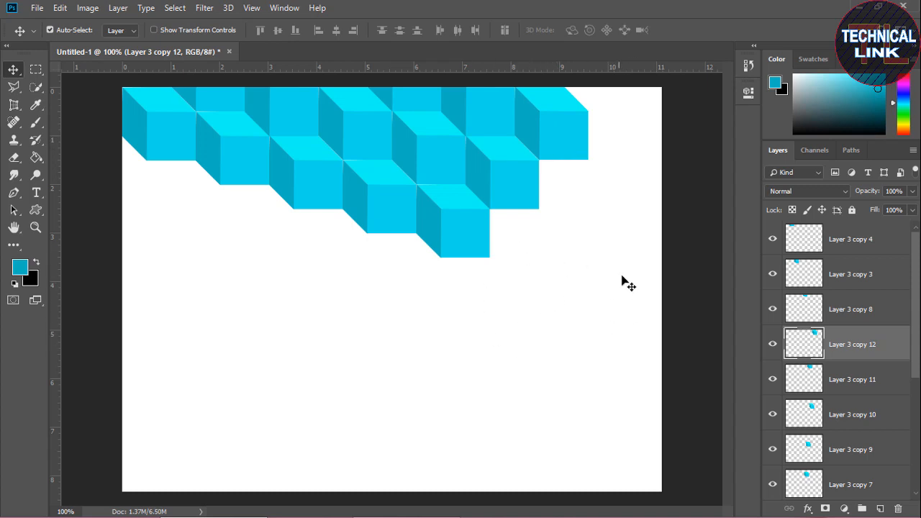
Select all cubes and duplicate the whole cluster three times, fitting the copies below, at the canvas's bottom edge and along its right side.
{"action": "left_click_drag", "start_coordinate": [630, 285], "coordinate": [99, 82]}
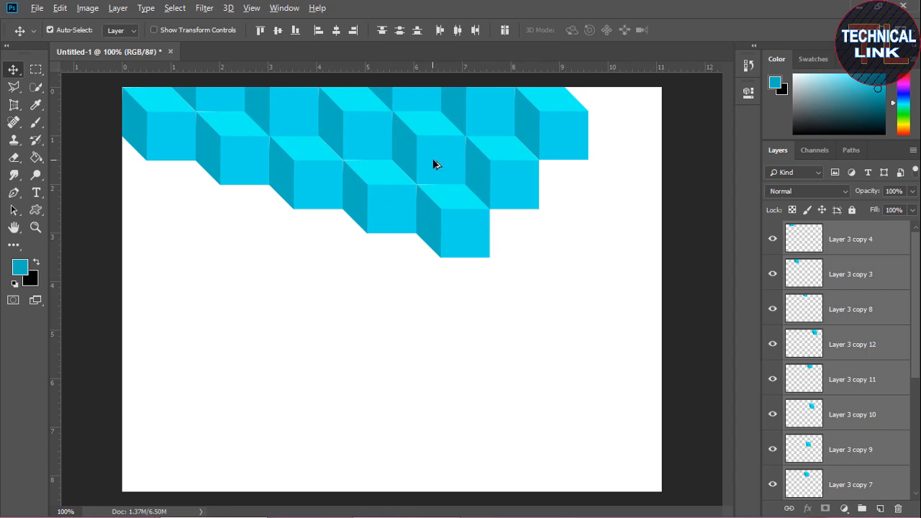
{"action": "left_click_drag", "start_coordinate": [435, 166], "coordinate": [434, 354]}
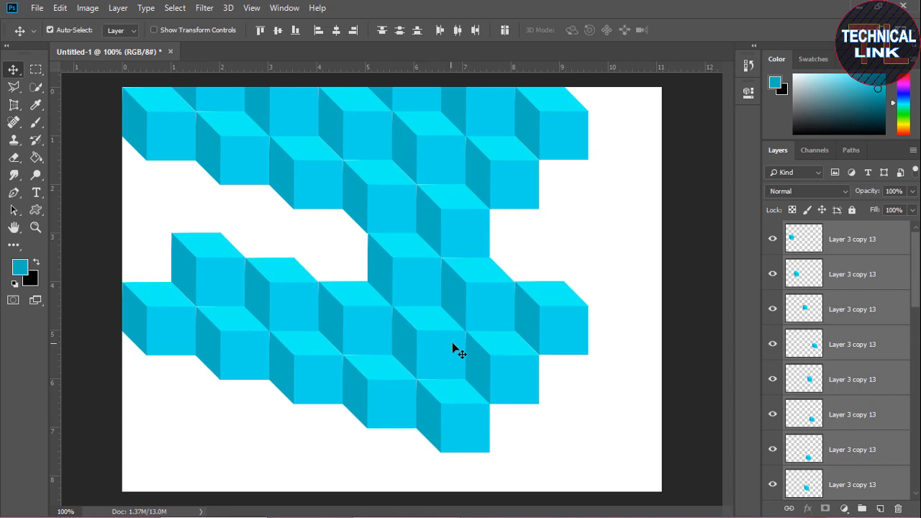
{"action": "left_click_drag", "start_coordinate": [486, 350], "coordinate": [528, 438]}
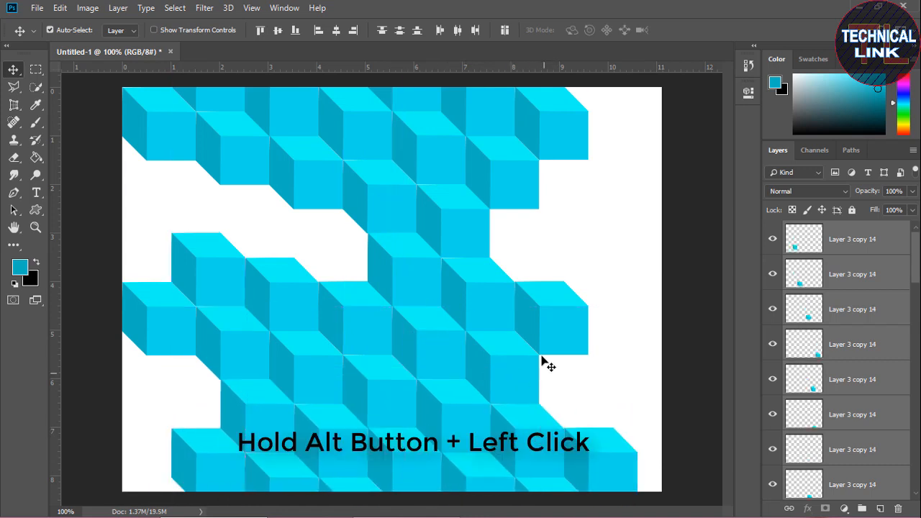
{"action": "left_click_drag", "start_coordinate": [529, 447], "coordinate": [648, 227]}
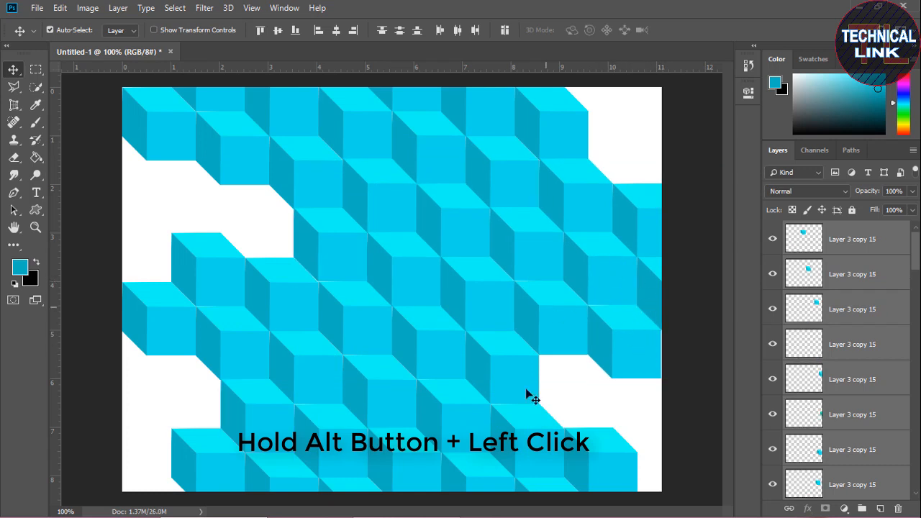
Deselect the cluster, fill the gap near the canvas's lower right with two single cube copies, and align both flush.
{"action": "left_click", "coordinate": [586, 408]}
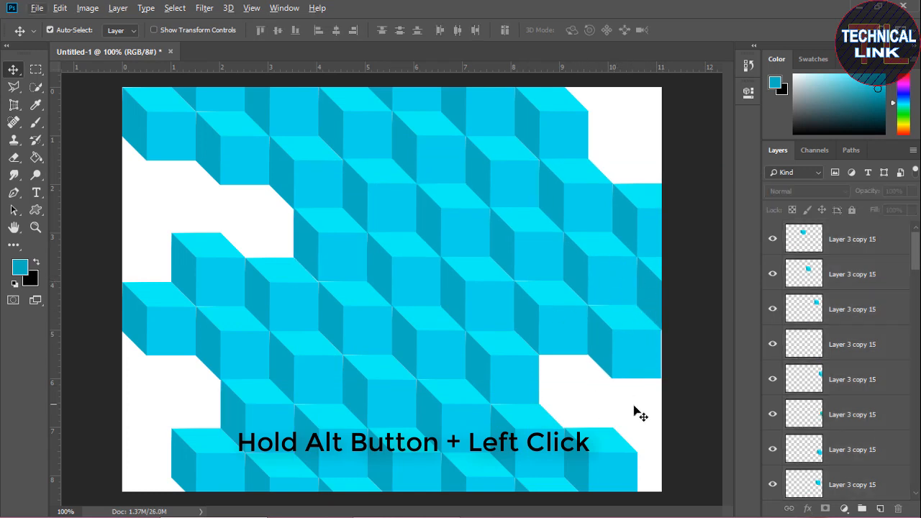
{"action": "left_click_drag", "start_coordinate": [621, 335], "coordinate": [626, 452]}
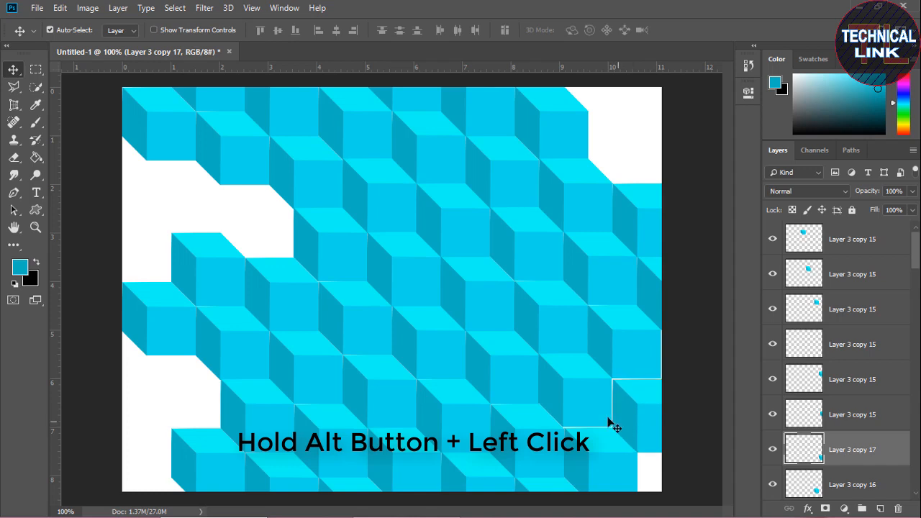
{"action": "left_click", "coordinate": [613, 447]}
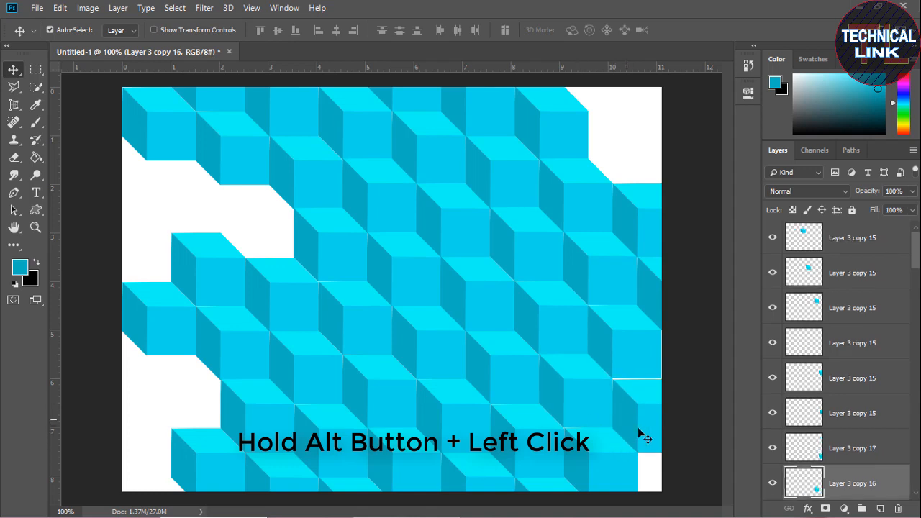
{"action": "left_click", "coordinate": [644, 430]}
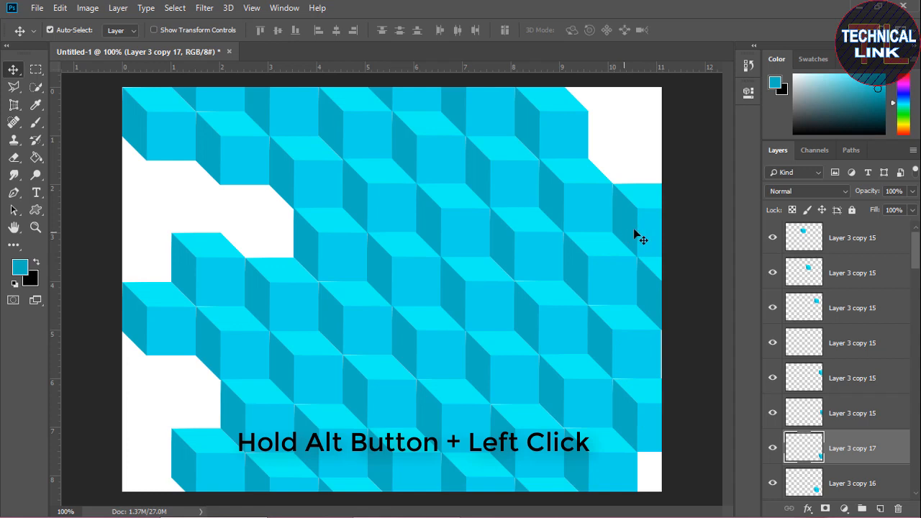
Fill the canvas's upper-right gap with three cube copies, nudging the one below the top edge flush with its neighbours.
{"action": "left_click_drag", "start_coordinate": [639, 236], "coordinate": [611, 101]}
{"action": "key", "text": "alt+f"}
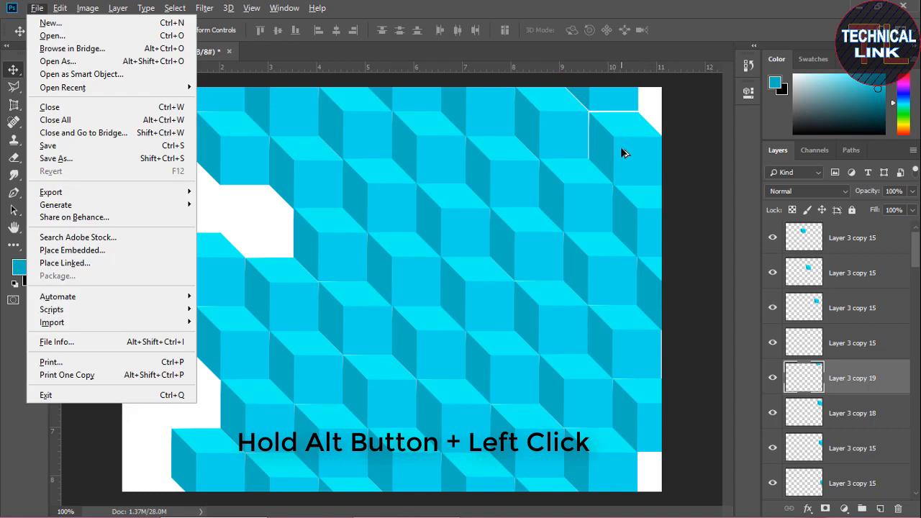
{"action": "key", "text": "Escape"}
{"action": "key", "text": "Down"}
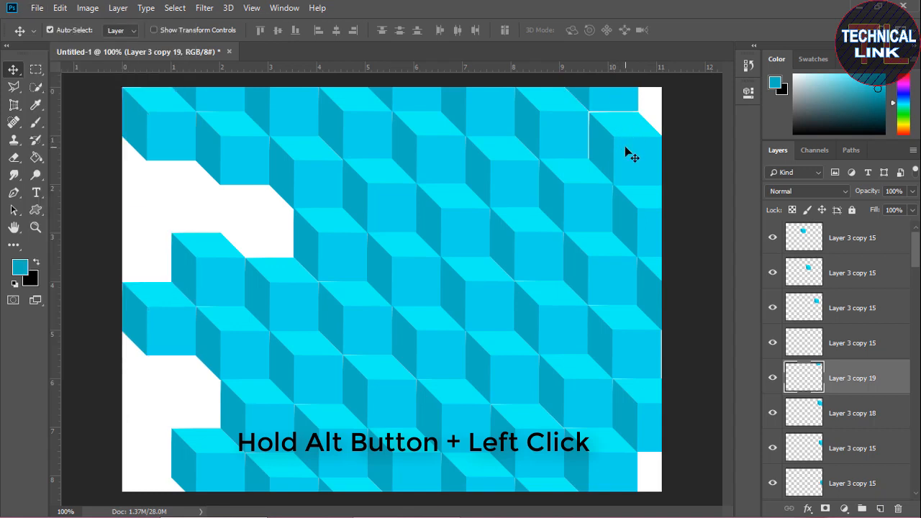
{"action": "key", "text": "alt+bracketleft"}
{"action": "key", "text": "Up"}
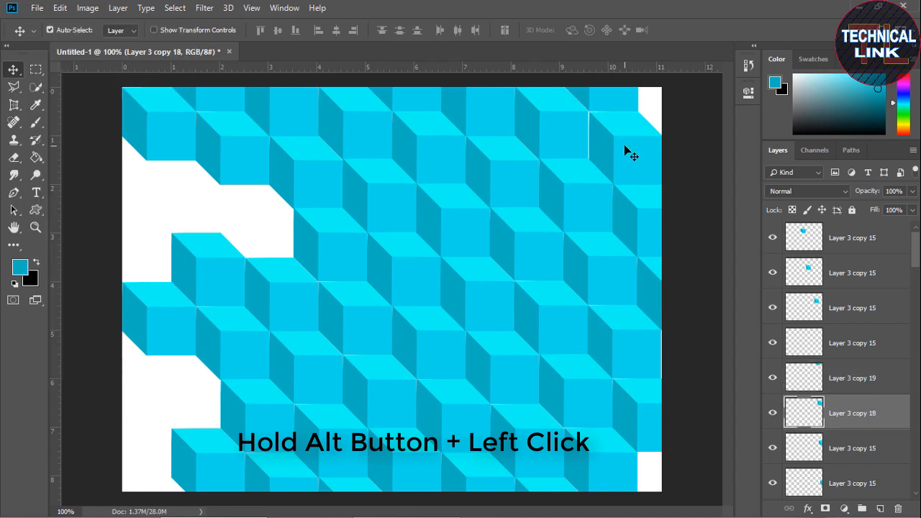
{"action": "key", "text": "Left"}
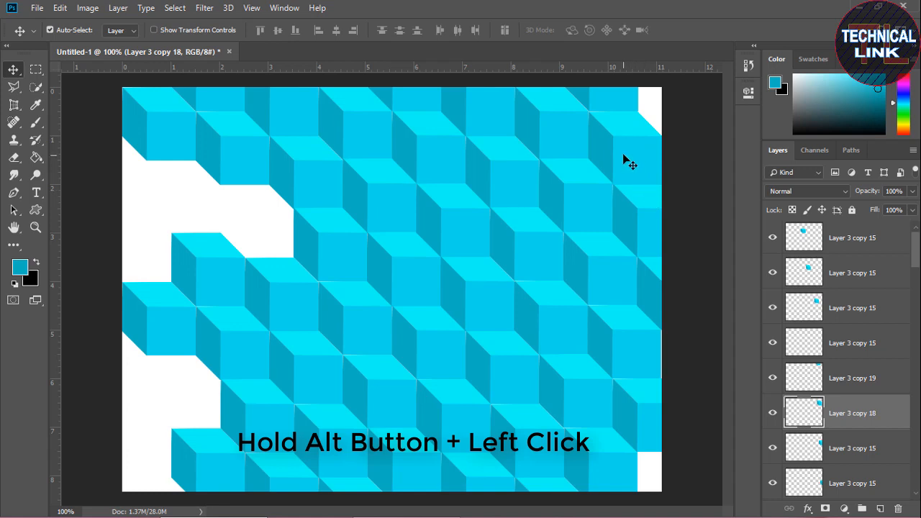
{"action": "mouse_move", "coordinate": [624, 155]}
{"action": "left_mouse_down"}
{"action": "mouse_move", "coordinate": [679, 116]}
{"action": "mouse_move", "coordinate": [635, 158]}
{"action": "mouse_move", "coordinate": [612, 156]}
{"action": "mouse_move", "coordinate": [629, 154]}
{"action": "left_mouse_up"}
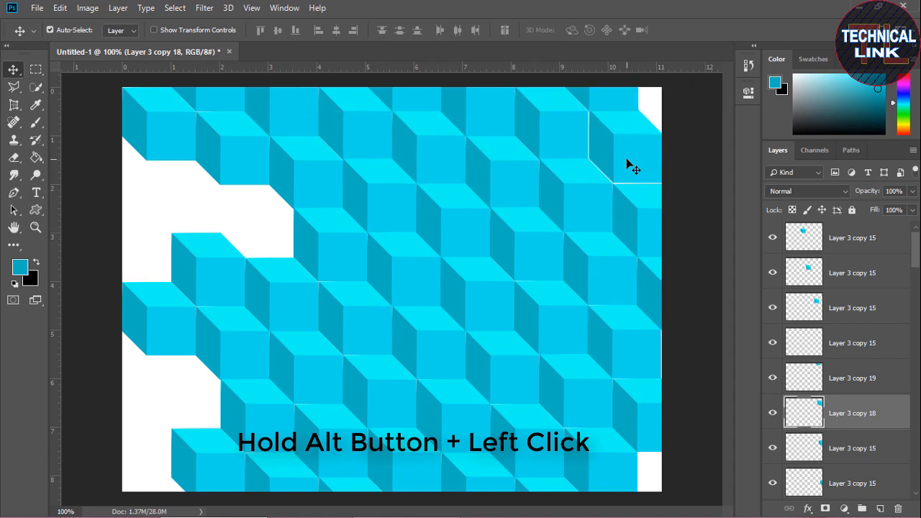
{"action": "key", "text": "Left"}
{"action": "key", "text": "Down"}
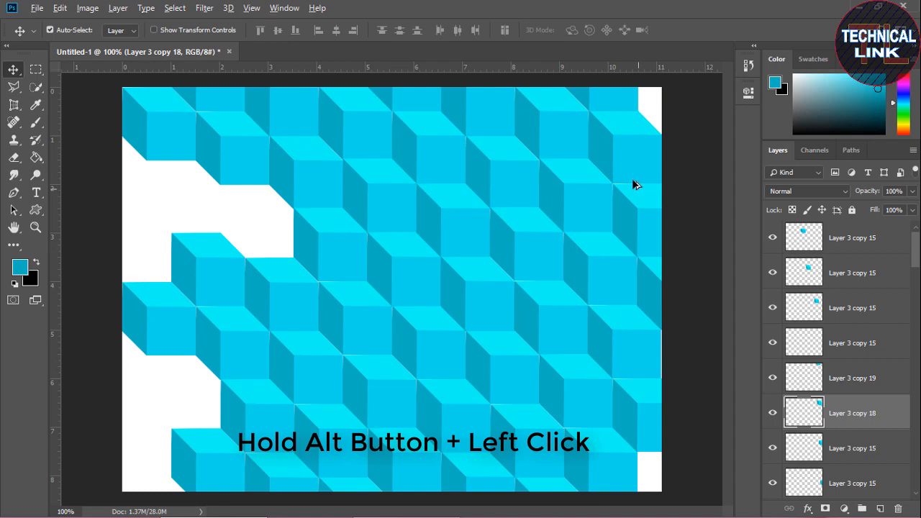
{"action": "left_click_drag", "start_coordinate": [633, 184], "coordinate": [678, 116]}
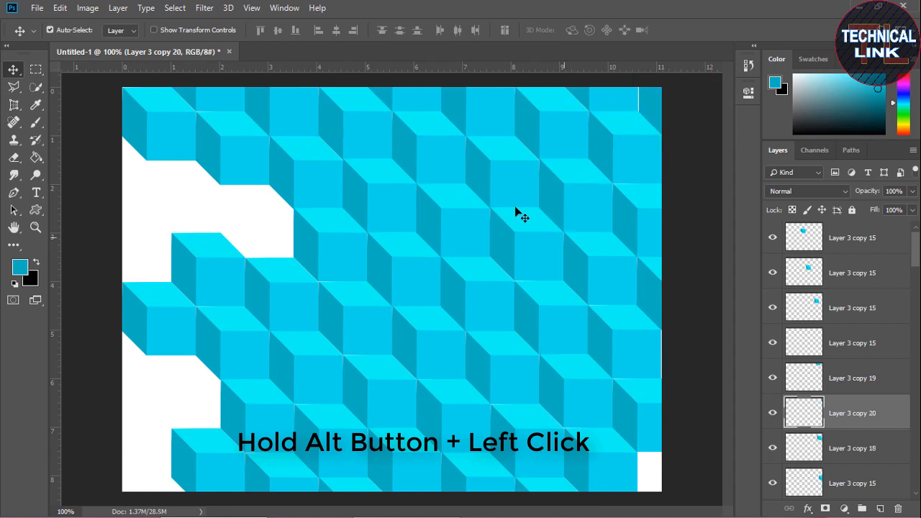
Fill the gaps along the canvas's left side and in its lower-right corner with single cube copies.
{"action": "left_click_drag", "start_coordinate": [216, 290], "coordinate": [156, 487]}
{"action": "key", "text": "Down"}
{"action": "key", "text": "ctrl+j"}
{"action": "left_click_drag", "start_coordinate": [157, 487], "coordinate": [155, 477]}
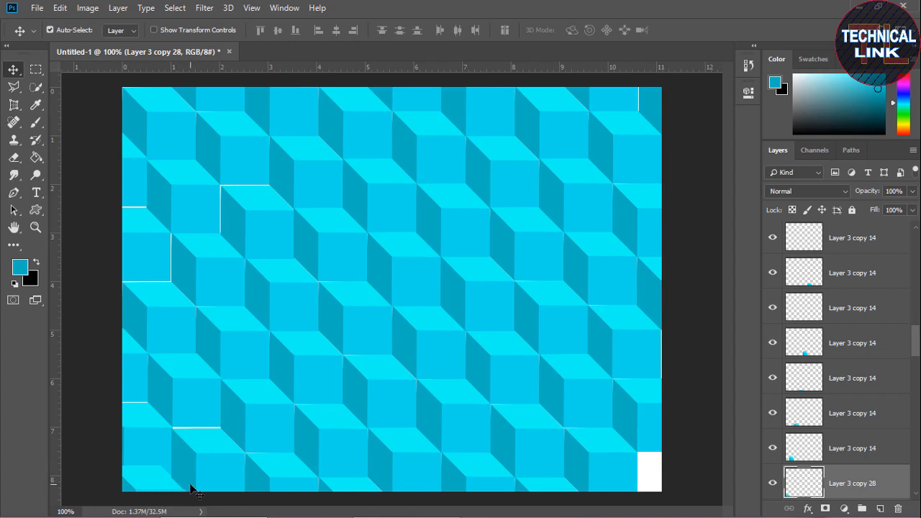
{"action": "key", "text": "shift+Down"}
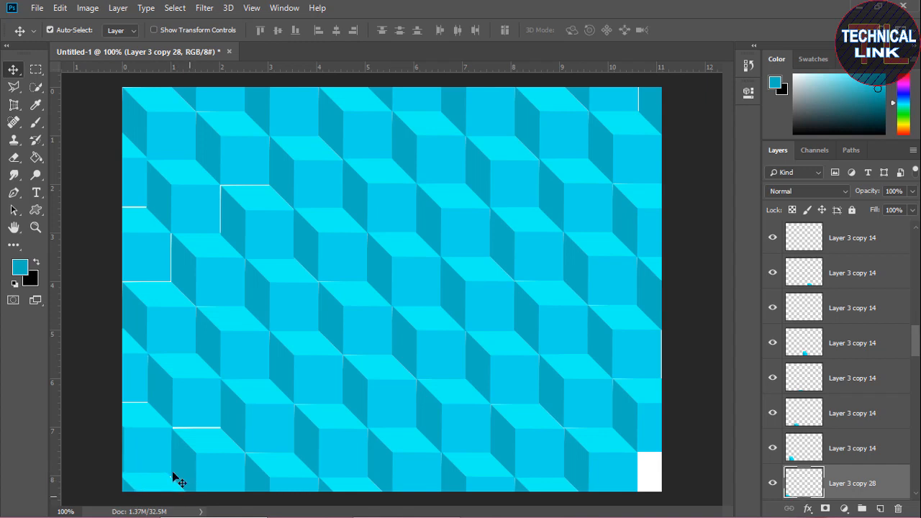
{"action": "left_click_drag", "start_coordinate": [649, 429], "coordinate": [651, 468]}
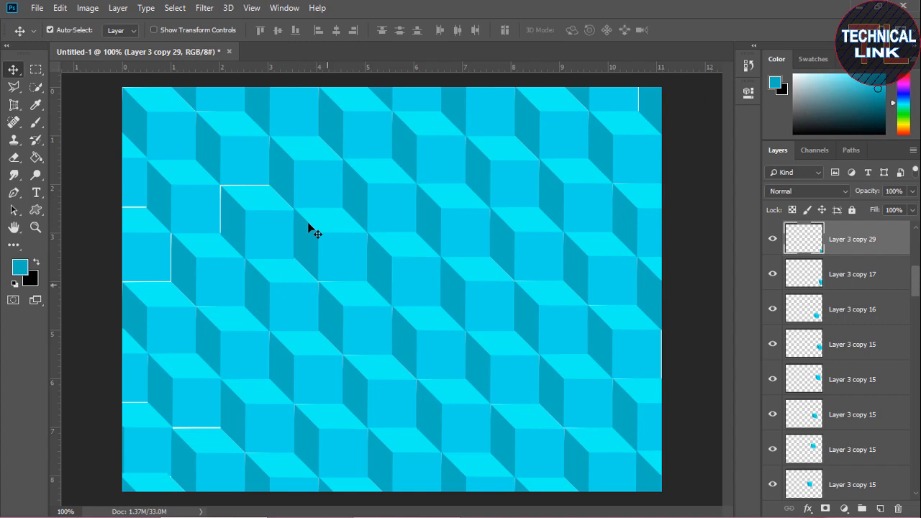
Copy the second cube of the first diagonal row into a new 800 x 600 px, 72 ppi document, placing it right of the canvas centre.
{"action": "left_click", "coordinate": [234, 157]}
{"action": "key", "text": "ctrl+c"}
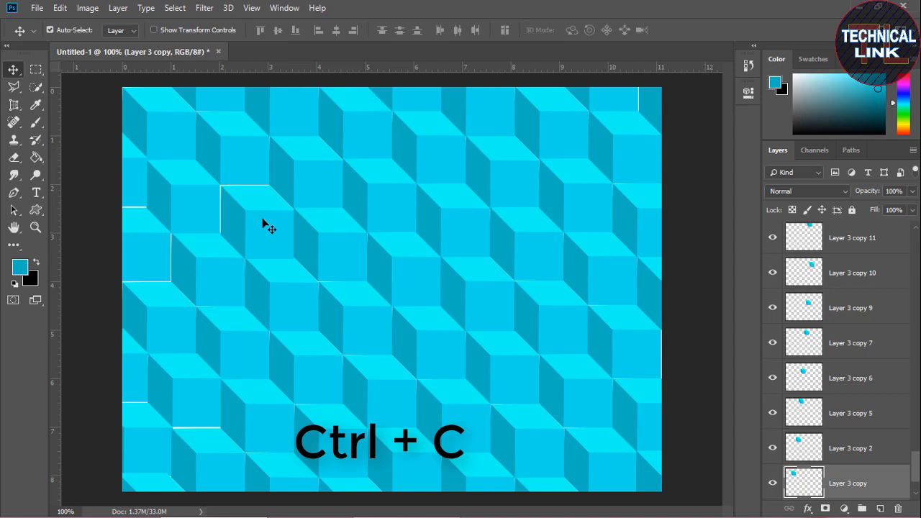
{"action": "left_click", "coordinate": [38, 8]}
{"action": "left_click", "coordinate": [45, 22]}
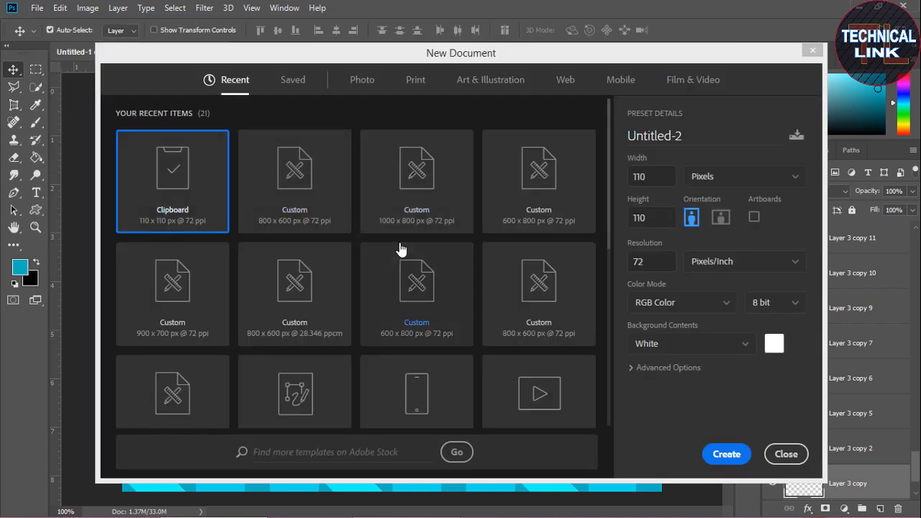
{"action": "left_click", "coordinate": [286, 197]}
{"action": "left_click", "coordinate": [728, 455]}
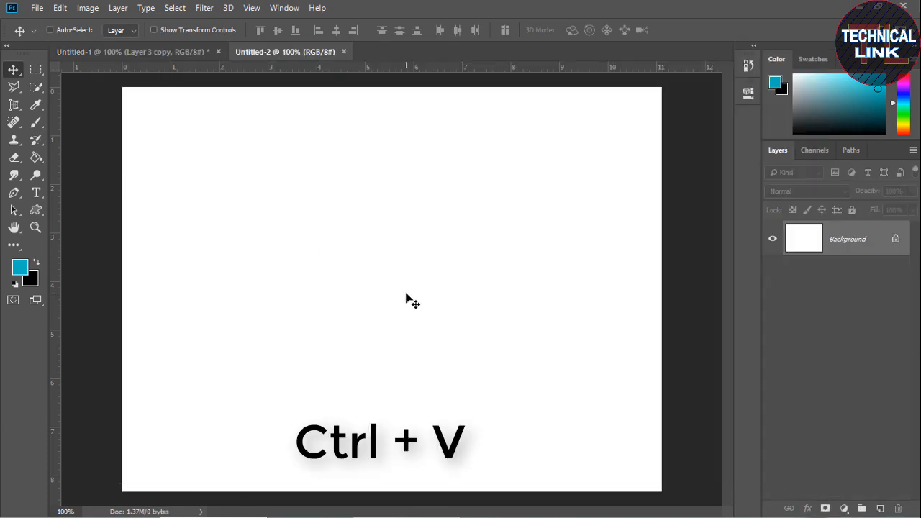
{"action": "key", "text": "ctrl+v"}
{"action": "left_click_drag", "start_coordinate": [383, 300], "coordinate": [508, 262]}
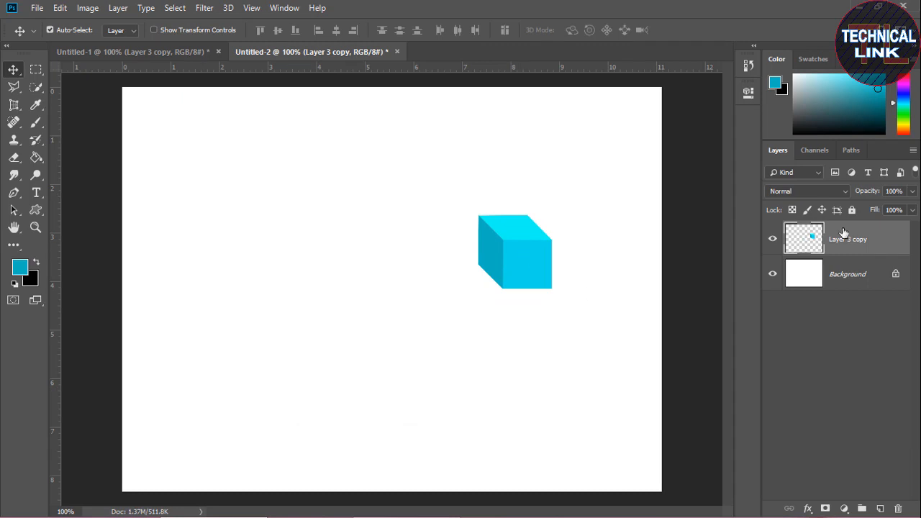
Duplicate the cube layer and extend it leftward with further copies into a horizontal row of five joined cubes.
{"action": "right_click", "coordinate": [863, 244]}
{"action": "left_click", "coordinate": [730, 73]}
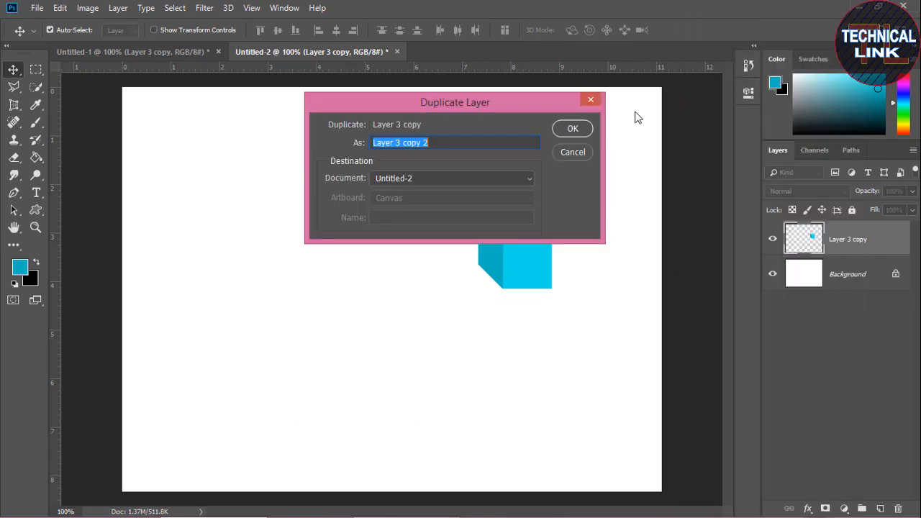
{"action": "left_click", "coordinate": [571, 129]}
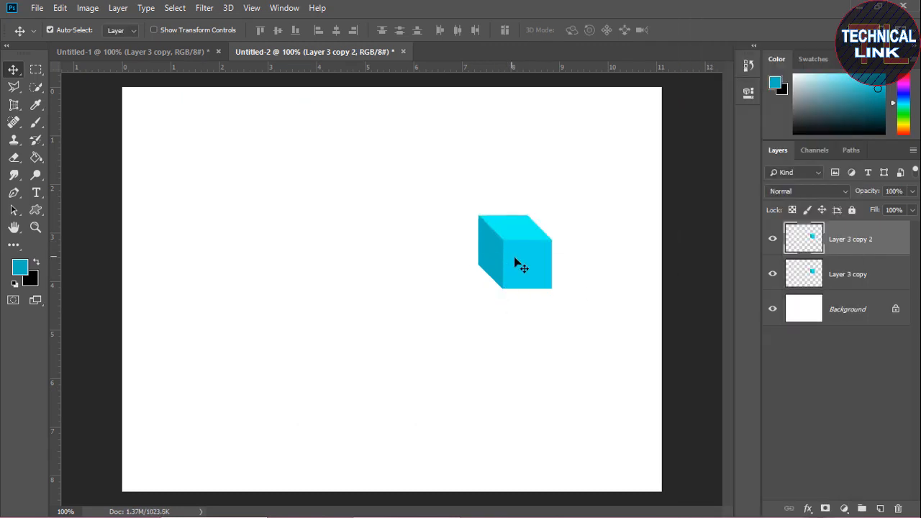
{"action": "left_click_drag", "start_coordinate": [518, 261], "coordinate": [337, 268]}
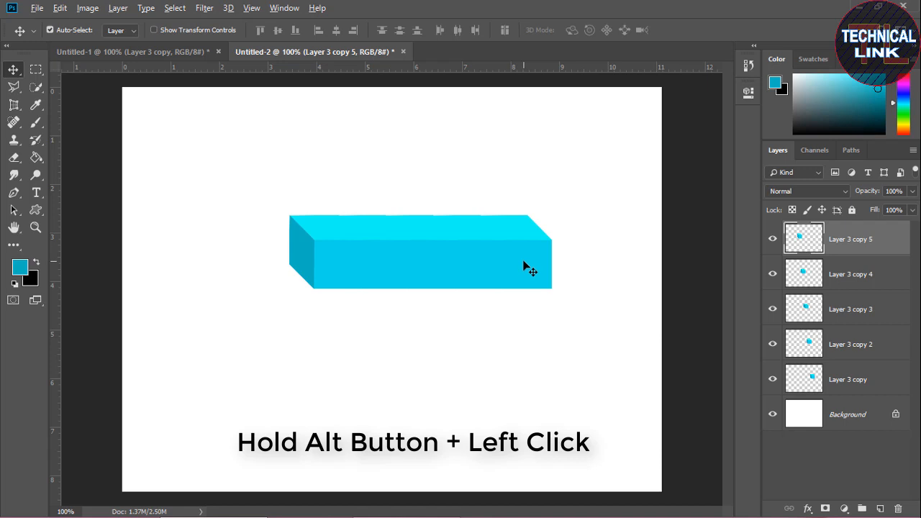
Copy the row's rightmost cube diagonally below it, nudging the copy right so its top face meets the row's lower edge.
{"action": "left_click_drag", "start_coordinate": [524, 259], "coordinate": [557, 323]}
{"action": "key", "text": "Right"}
{"action": "key", "text": "Right"}
{"action": "key", "text": "Right"}
{"action": "key", "text": "Right"}
{"action": "key", "text": "Right"}
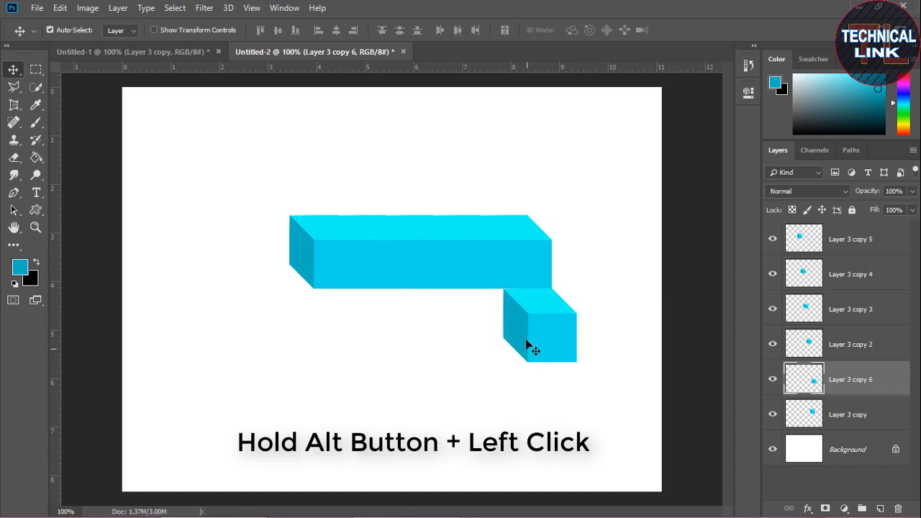
Extend the lower cube leftward with four copies into a second row, and nudge the misaligned copies.
{"action": "left_click_drag", "start_coordinate": [546, 334], "coordinate": [372, 336]}
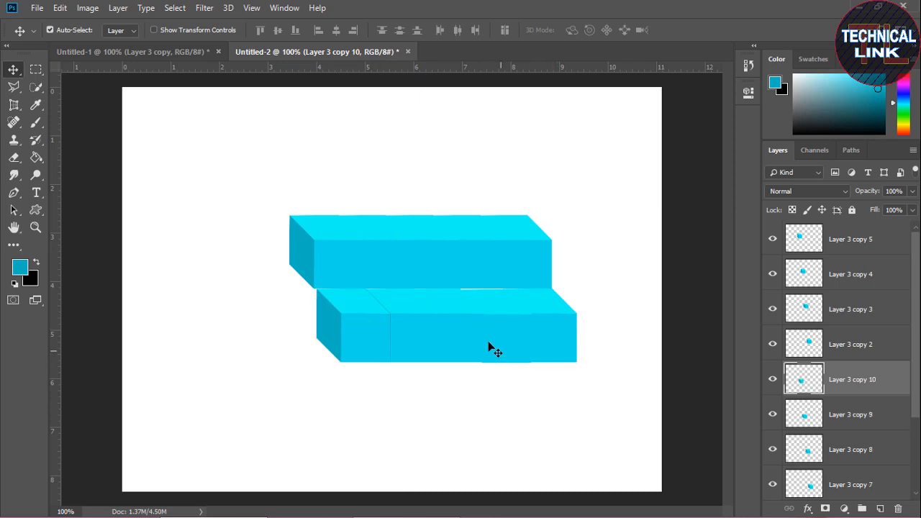
{"action": "left_click", "coordinate": [419, 328]}
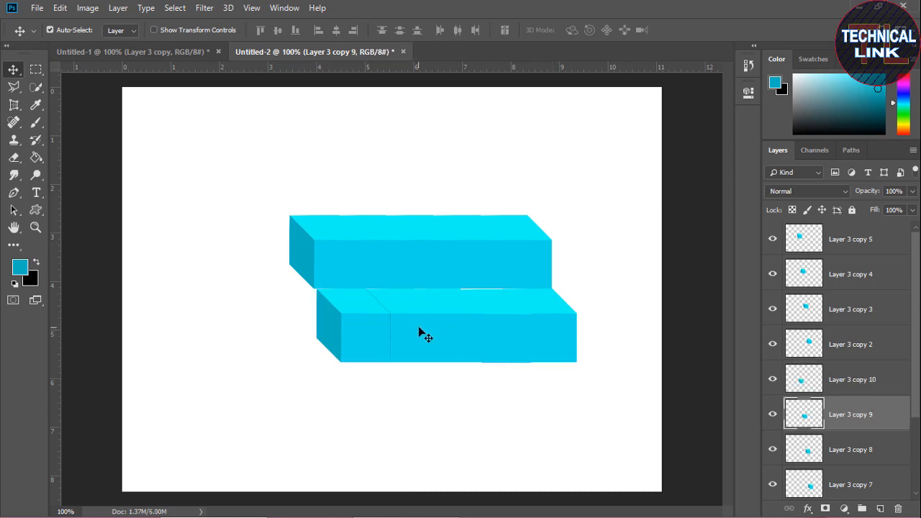
{"action": "left_click", "coordinate": [375, 325]}
{"action": "key", "text": "Left"}
{"action": "key", "text": "Left"}
{"action": "left_click", "coordinate": [498, 336]}
{"action": "key", "text": "Up"}
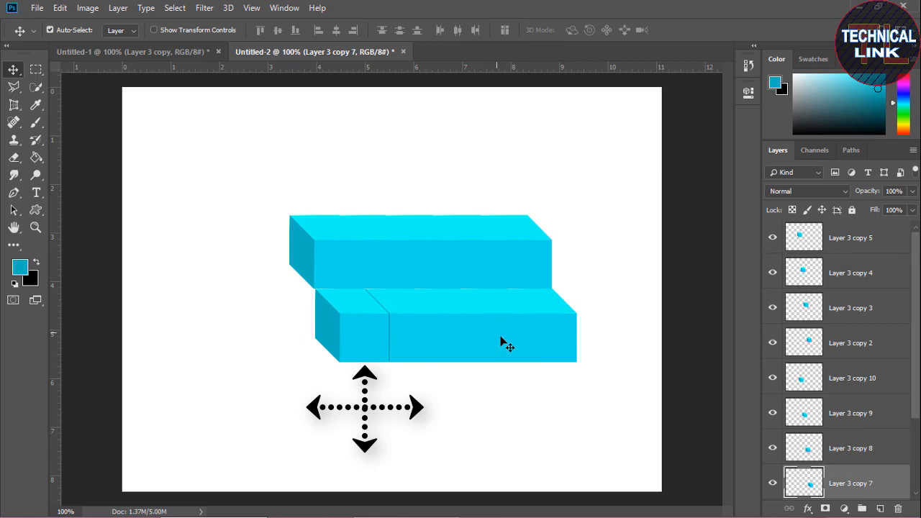
Nudge the lower row's leftmost cube right to close the seam, and extend that end slightly with another nudged copy.
{"action": "left_click", "coordinate": [390, 353]}
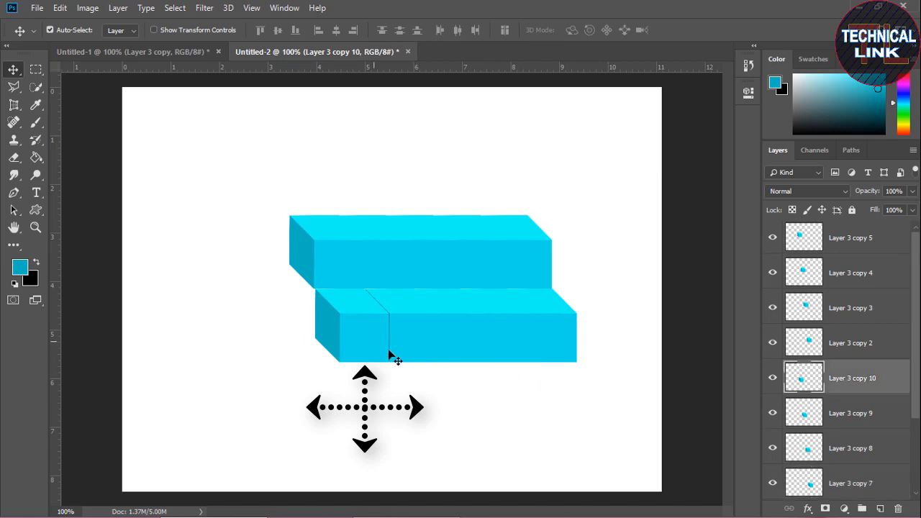
{"action": "key", "text": "Right"}
{"action": "key", "text": "Right"}
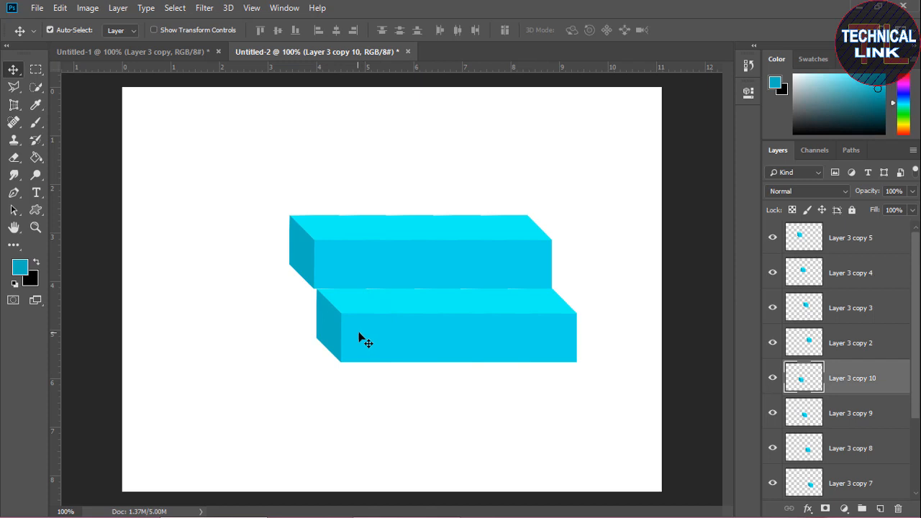
{"action": "mouse_move", "coordinate": [365, 338]}
{"action": "left_mouse_down"}
{"action": "mouse_move", "coordinate": [350, 339]}
{"action": "mouse_move", "coordinate": [360, 337]}
{"action": "left_mouse_up"}
{"action": "key", "text": "Right"}
{"action": "key", "text": "Right"}
{"action": "key", "text": "Right"}
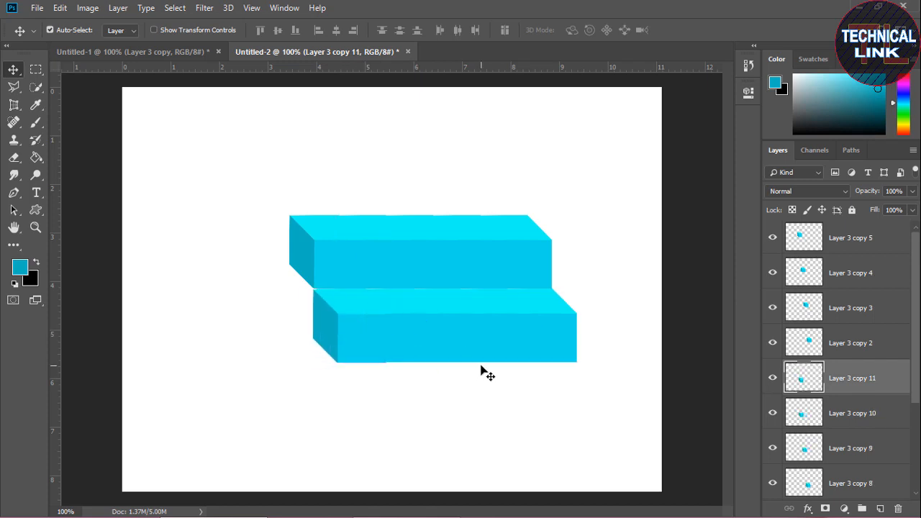
Nudge the second row's leftmost cube up, and build a third stepped row of six cube copies diagonally below it.
{"action": "key", "text": "Up"}
{"action": "left_click_drag", "start_coordinate": [545, 345], "coordinate": [365, 411]}
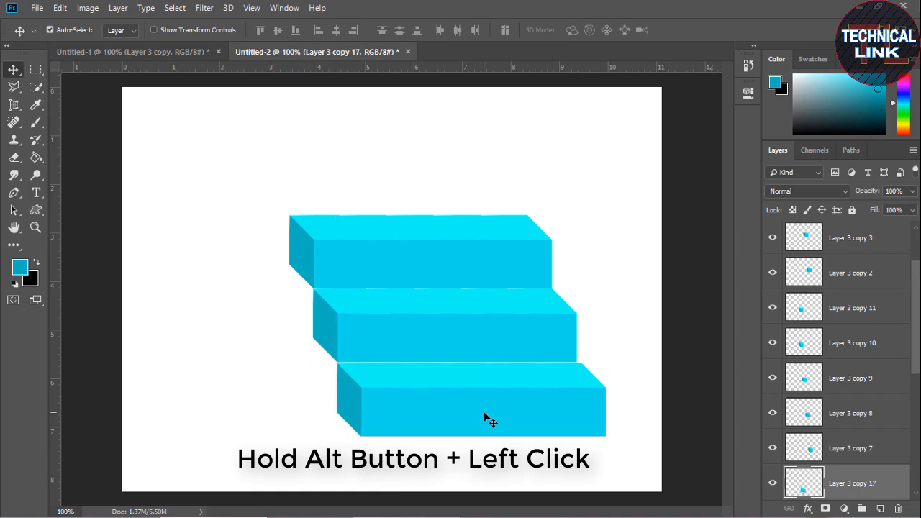
Nudge the third row's misaligned cubes up individually to close the gap beneath the second row.
{"action": "left_click", "coordinate": [574, 408]}
{"action": "key", "text": "Up"}
{"action": "key", "text": "Up"}
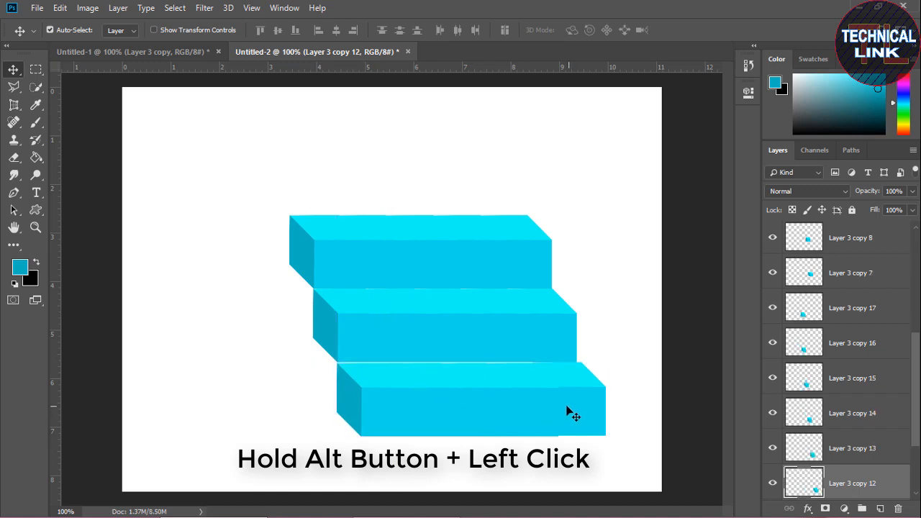
{"action": "left_click", "coordinate": [526, 410]}
{"action": "key", "text": "Up"}
{"action": "left_click", "coordinate": [465, 407]}
{"action": "key", "text": "Up"}
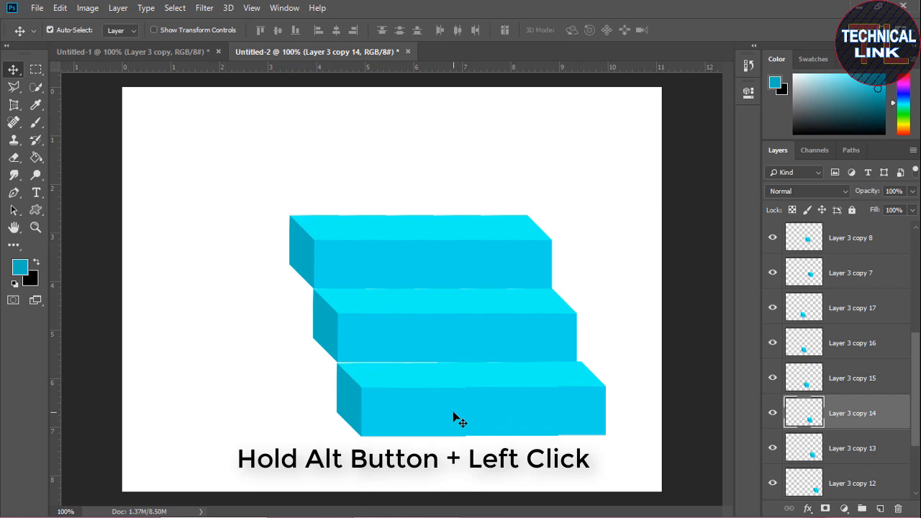
{"action": "left_click", "coordinate": [422, 406]}
{"action": "left_click", "coordinate": [388, 404]}
{"action": "key", "text": "Up"}
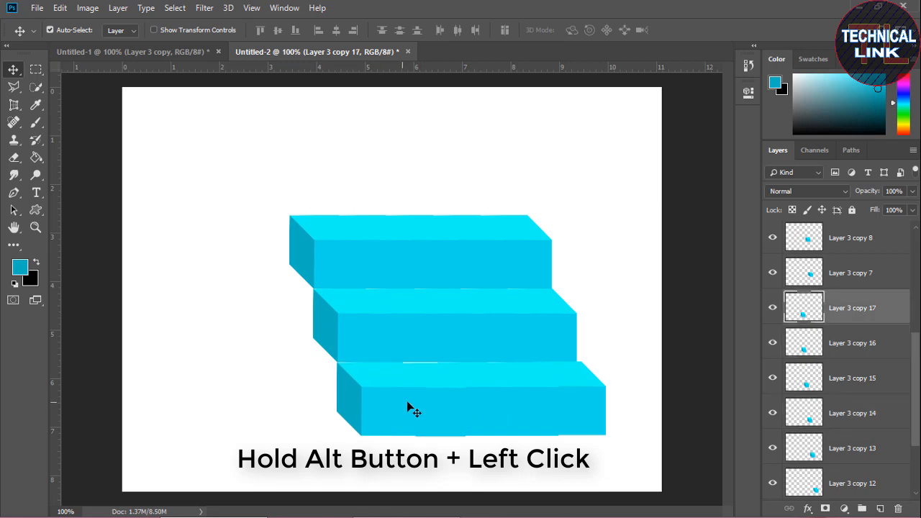
{"action": "left_click", "coordinate": [436, 409]}
{"action": "key", "text": "Up"}
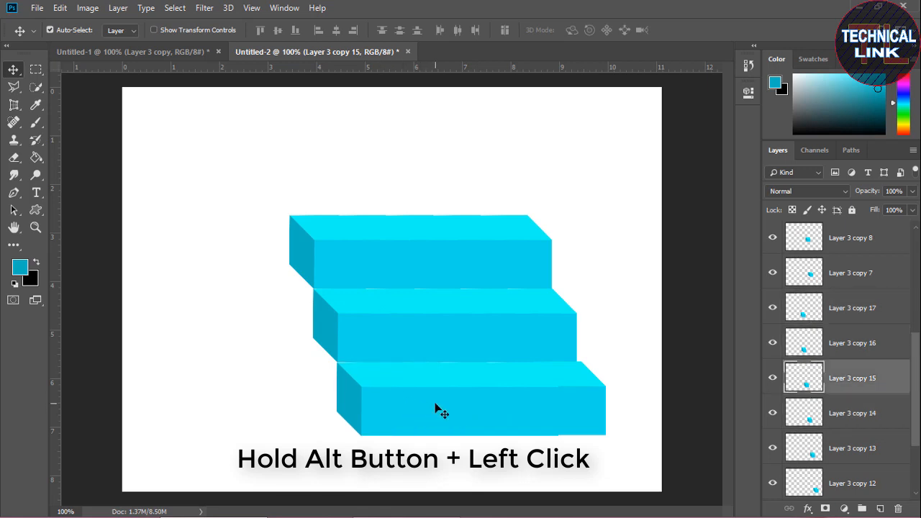
Nudge the third row's rightmost cube left to bring its end in line with the stepped rows above.
{"action": "left_click", "coordinate": [588, 416]}
{"action": "key", "text": "Left"}
{"action": "key", "text": "Left"}
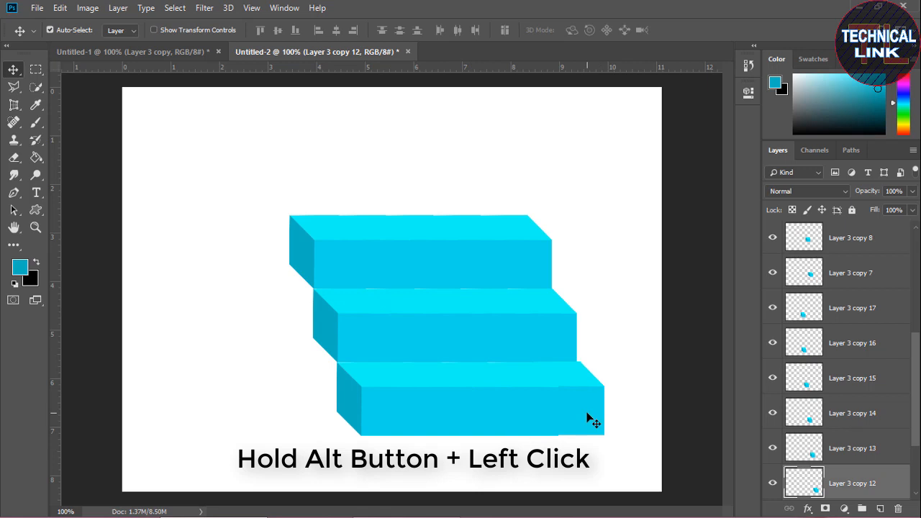
{"action": "key", "text": "Left"}
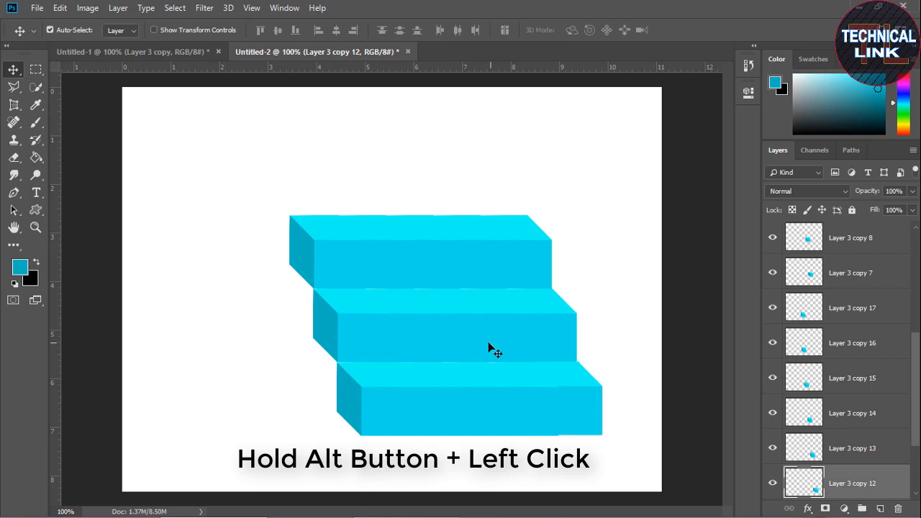